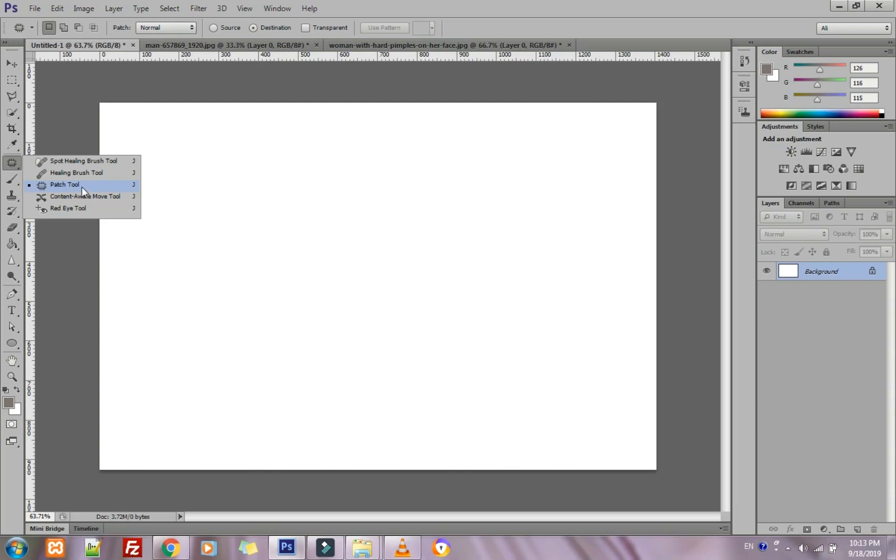
# - Place the Untitled-1 portrait from the img folder into the blank document and commit its placement
pyautogui.click(33, 9)
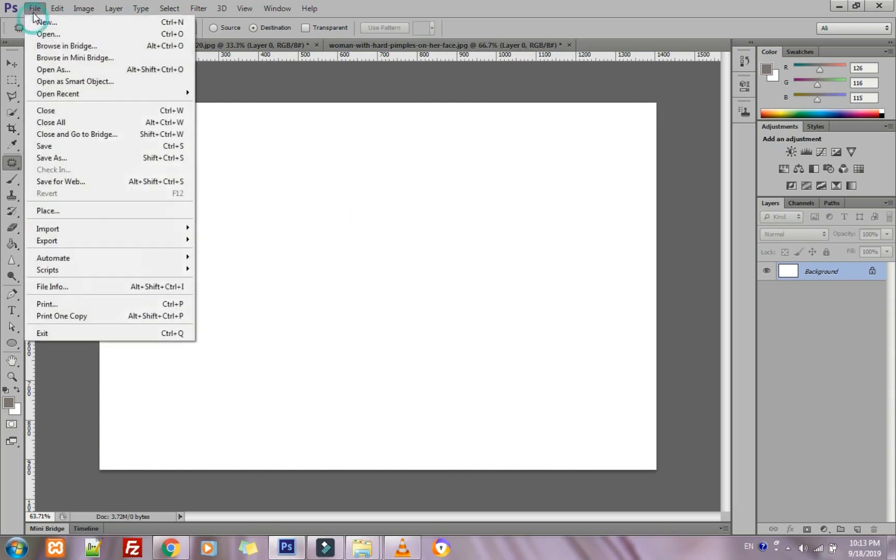
pyautogui.click(58, 207)
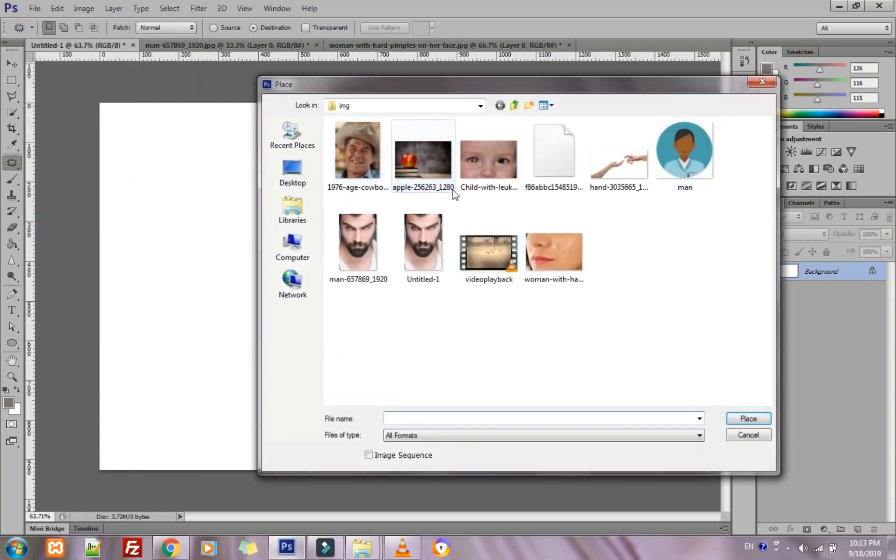
pyautogui.doubleClick(414, 248)
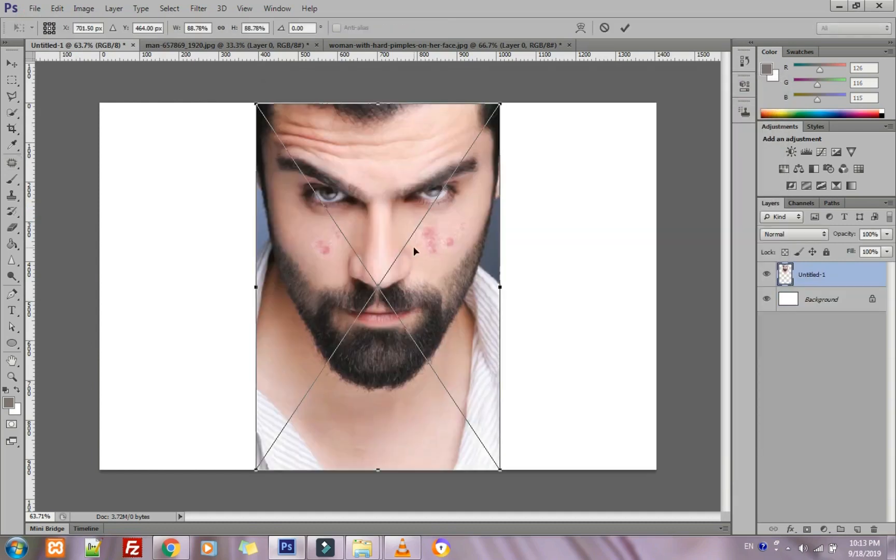
pyautogui.press('Return')
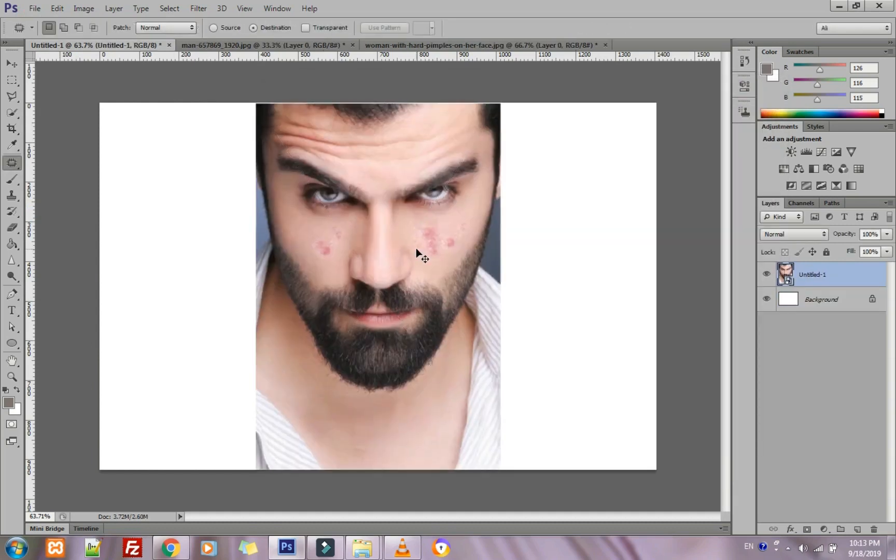
# - With the Patch Tool, outline the pimples on the photo's left cheek and rasterize the smart object
pyautogui.scroll(1, 483, 182)
pyautogui.scroll(7, 436, 232)
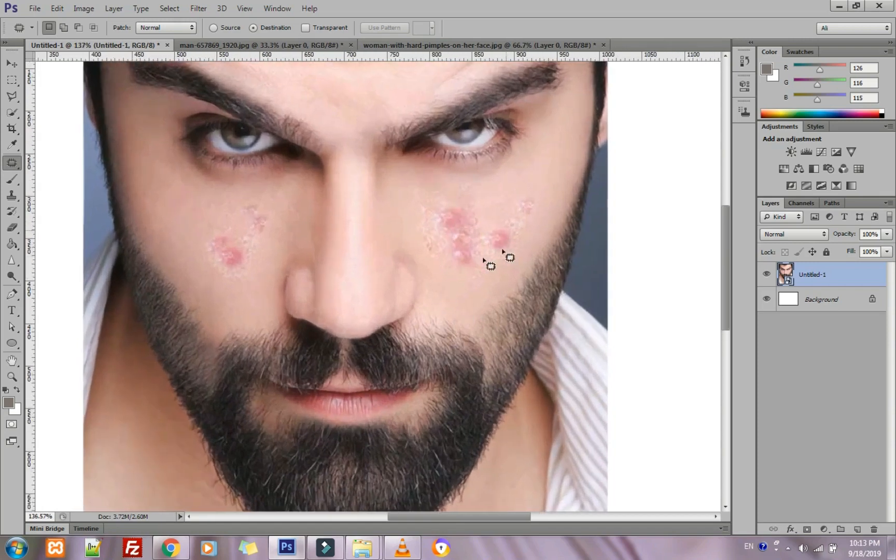
pyautogui.scroll(5, 174, 243)
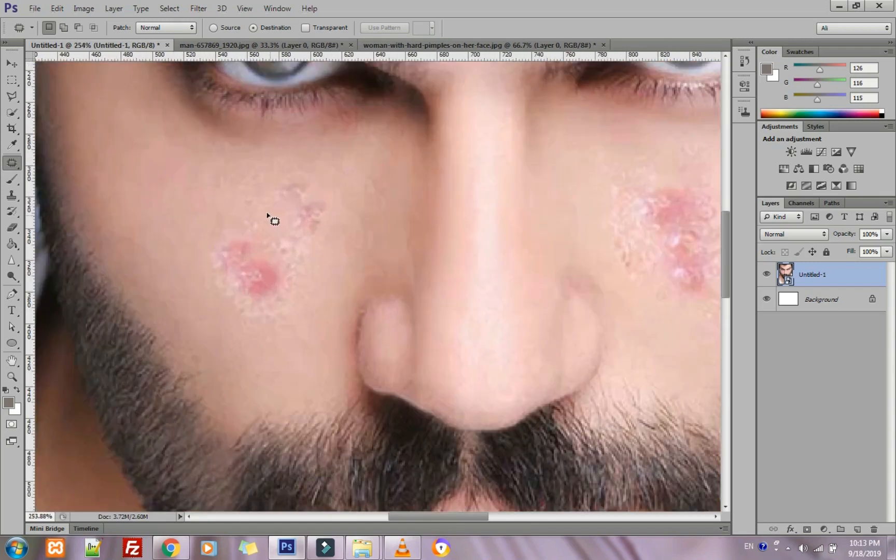
pyautogui.scroll(-5, 274, 298)
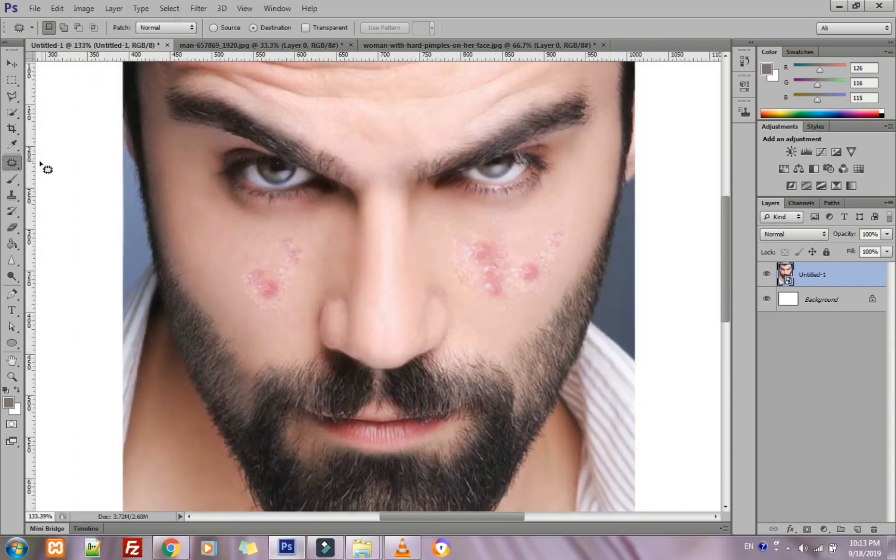
pyautogui.rightClick(13, 163)
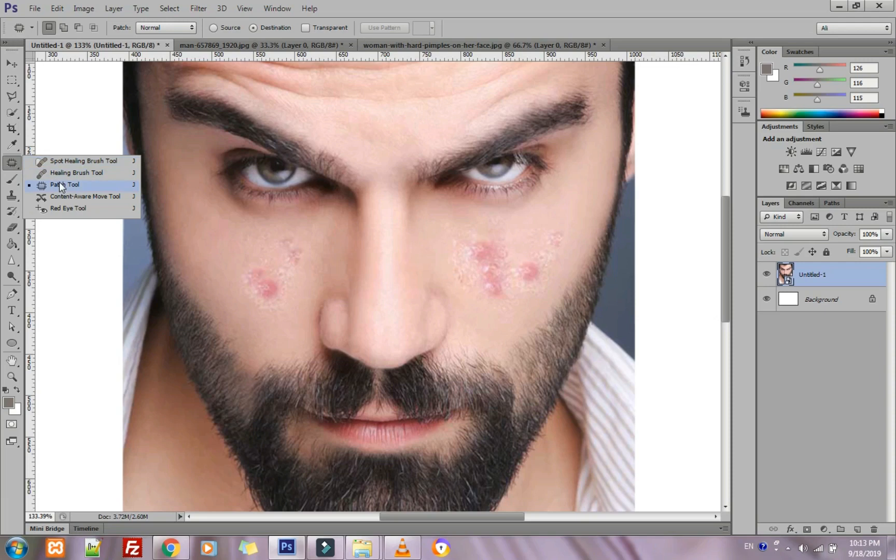
pyautogui.click(16, 166)
pyautogui.scroll(2, 16, 166)
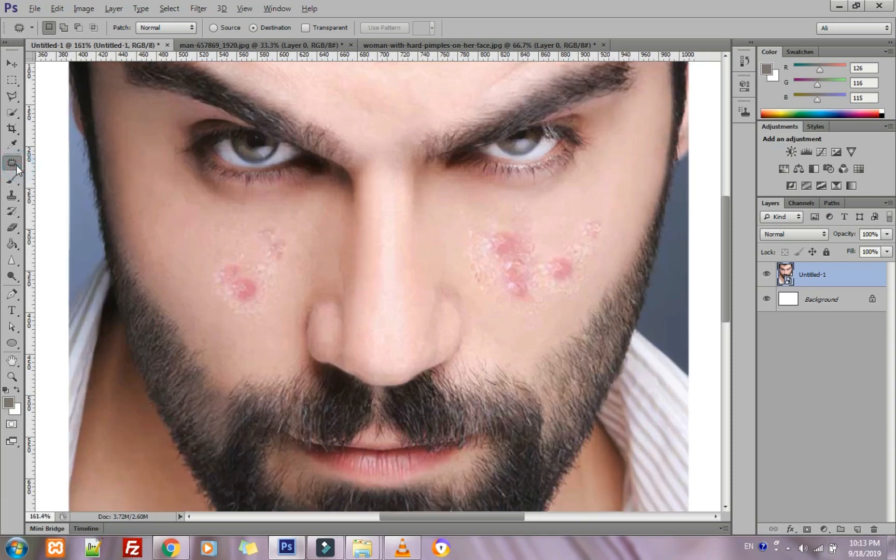
pyautogui.rightClick(17, 169)
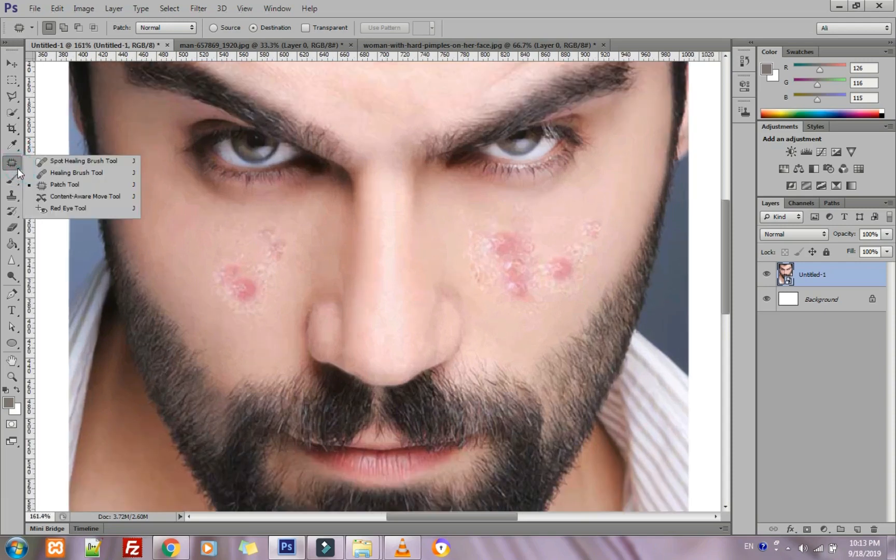
pyautogui.click(54, 182)
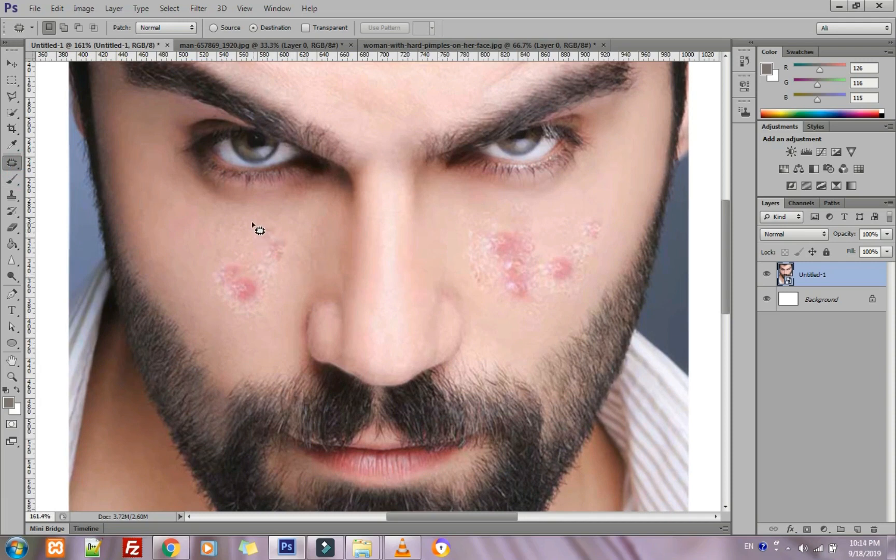
pyautogui.moveTo(251, 222)
pyautogui.mouseDown()
pyautogui.moveTo(209, 275)
pyautogui.moveTo(224, 317)
pyautogui.mouseUp()
pyautogui.click(270, 260)
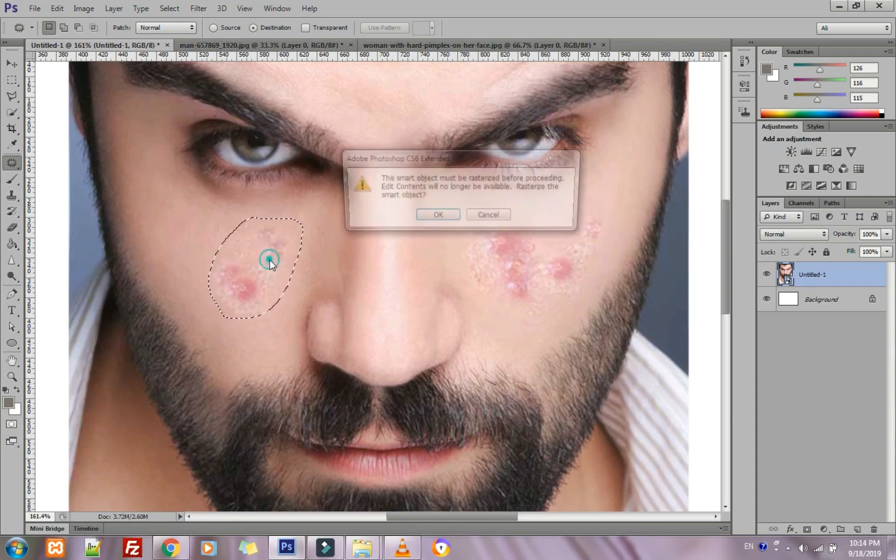
pyautogui.click(439, 216)
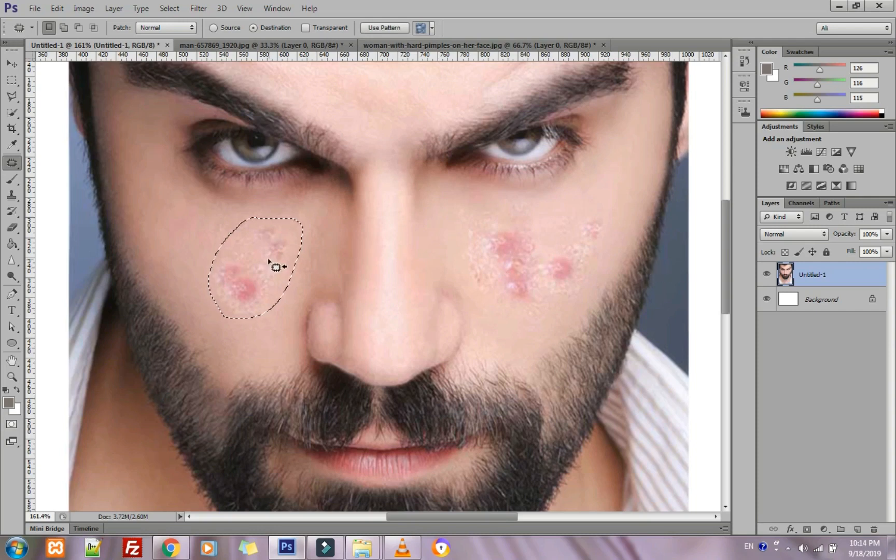
# - Try patching in Destination mode by moving the outlined pimples onto the outer cheek, and undo back to the original selection
pyautogui.moveTo(258, 264); pyautogui.dragTo(186, 234)
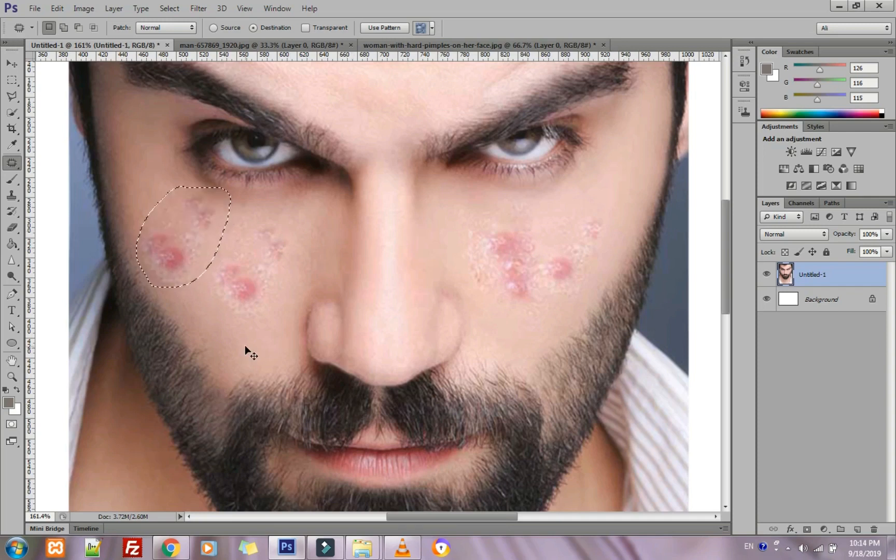
pyautogui.hotkey('ctrl', 'd')
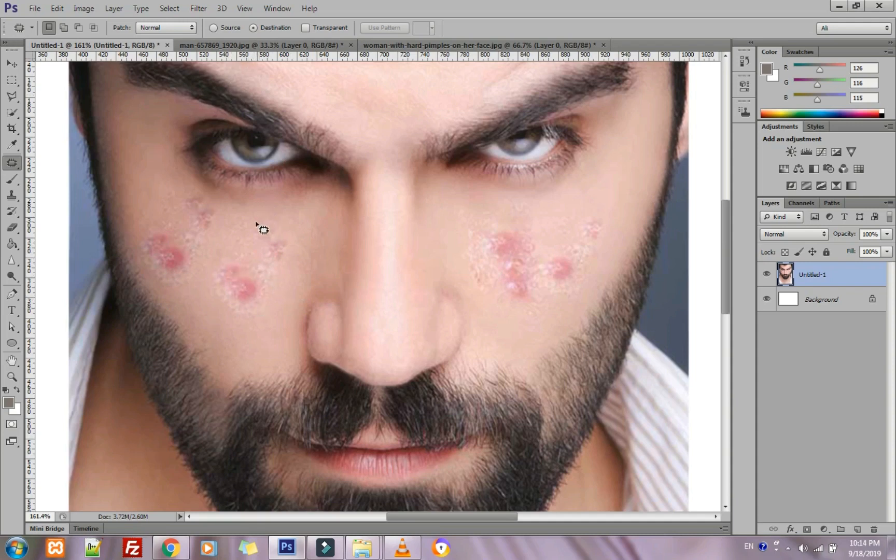
pyautogui.hotkey('ctrl', 'alt', 'z')
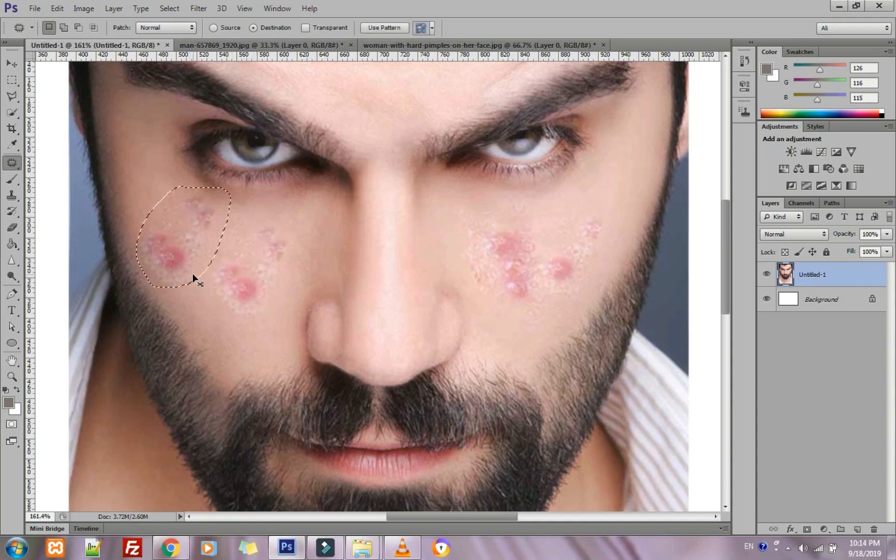
pyautogui.hotkey('ctrl', 'alt', 'z')
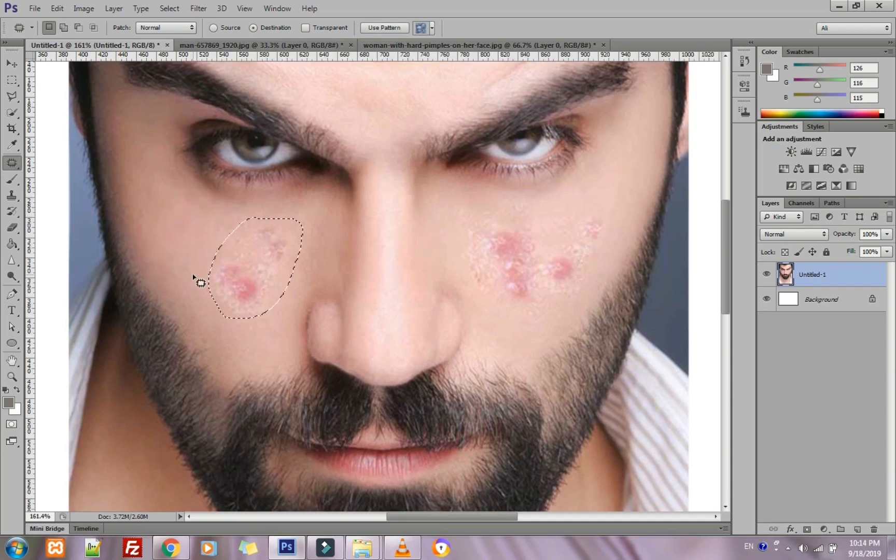
# - Switch the patch mode to Source, replace the outlined pimples with clear skin from the outer cheek, and deselect
pyautogui.click(227, 27)
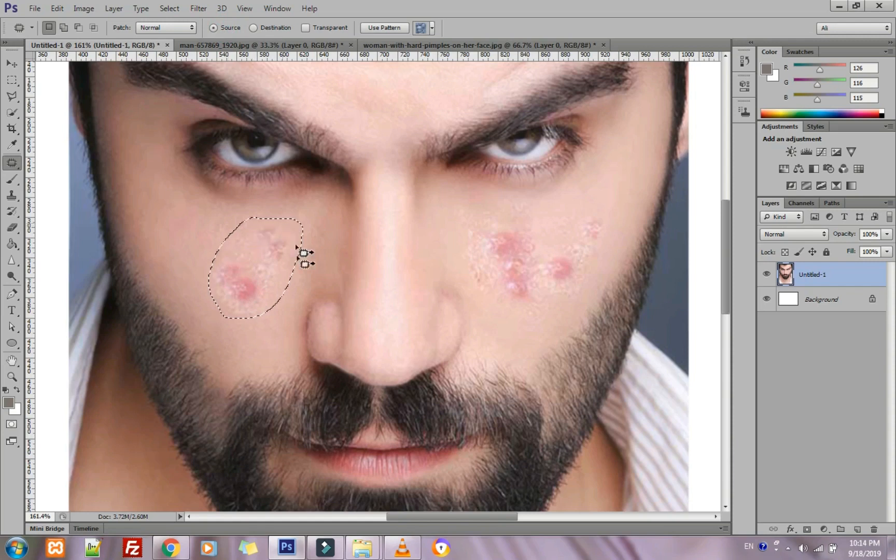
pyautogui.moveTo(246, 275); pyautogui.dragTo(169, 248)
pyautogui.hotkey('ctrl', 'd')
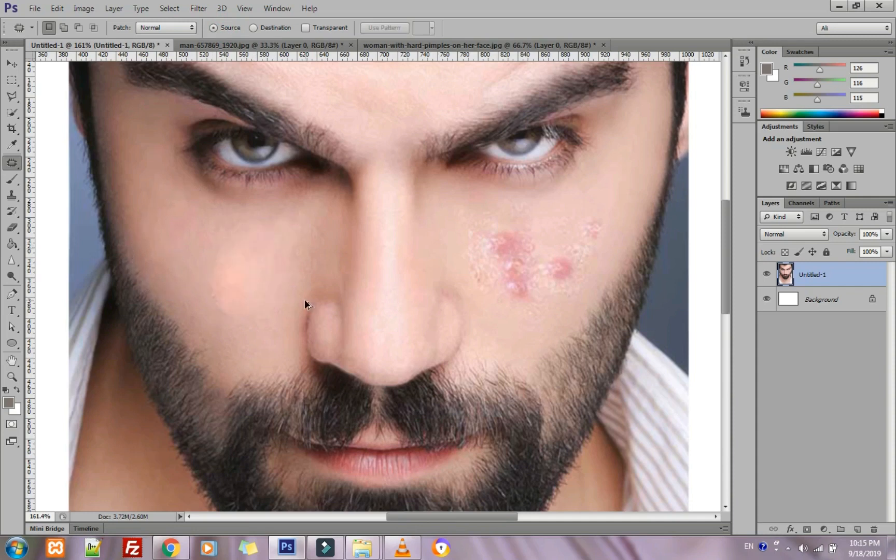
# - Patch the leftover reddish blotch on the photo's left cheek and the skin beside it with clean skin, deselecting after each patch
pyautogui.scroll(-5, 308, 315)
pyautogui.scroll(5, 275, 278)
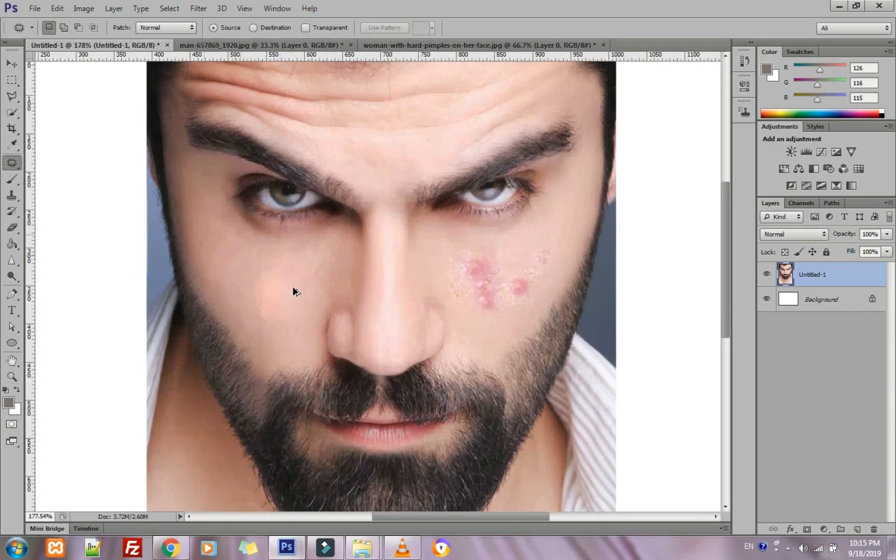
pyautogui.moveTo(256, 231)
pyautogui.mouseDown()
pyautogui.moveTo(223, 302)
pyautogui.moveTo(249, 342)
pyautogui.moveTo(276, 344)
pyautogui.moveTo(306, 306)
pyautogui.moveTo(219, 248)
pyautogui.mouseUp()
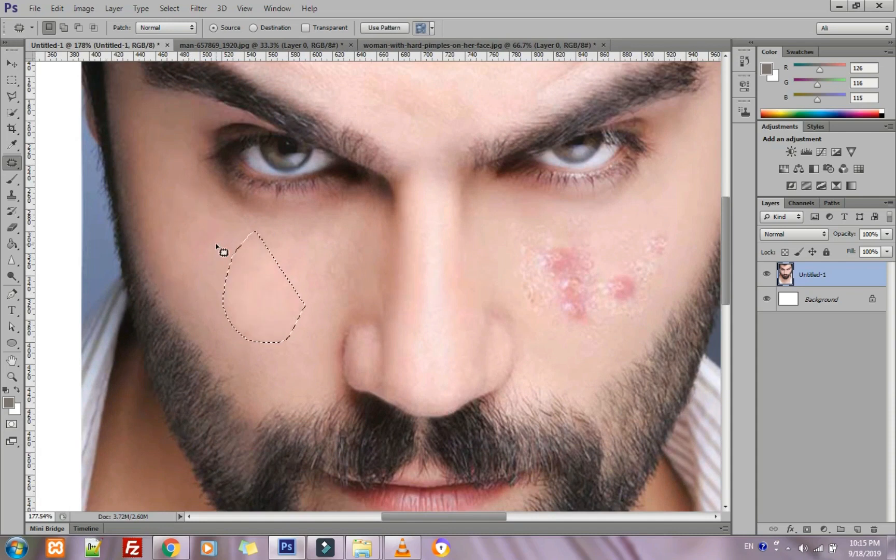
pyautogui.hotkey('ctrl', 'd')
pyautogui.scroll(-4, 322, 319)
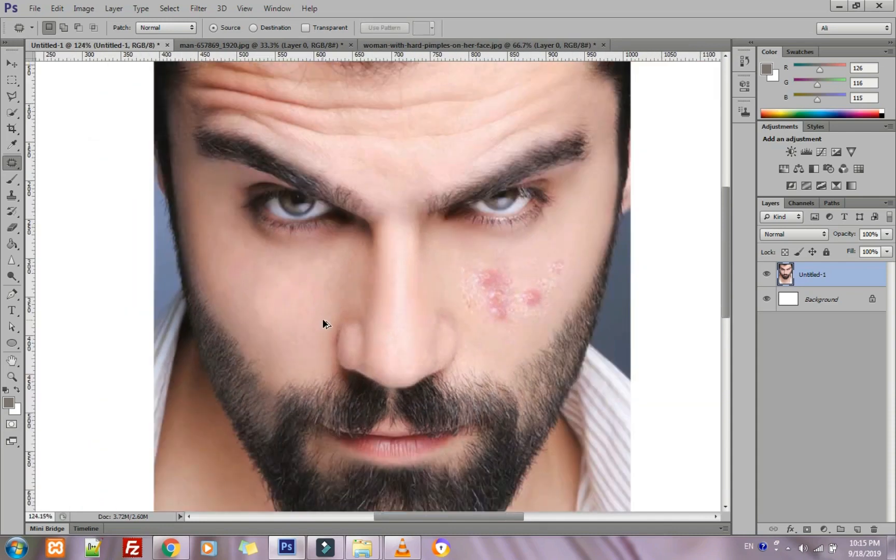
pyautogui.scroll(2, 322, 318)
pyautogui.moveTo(316, 262)
pyautogui.mouseDown()
pyautogui.moveTo(244, 247)
pyautogui.moveTo(234, 270)
pyautogui.moveTo(261, 310)
pyautogui.moveTo(316, 321)
pyautogui.moveTo(277, 320)
pyautogui.moveTo(293, 334)
pyautogui.mouseUp()
pyautogui.hotkey('ctrl', 'd')
pyautogui.scroll(-2, 293, 332)
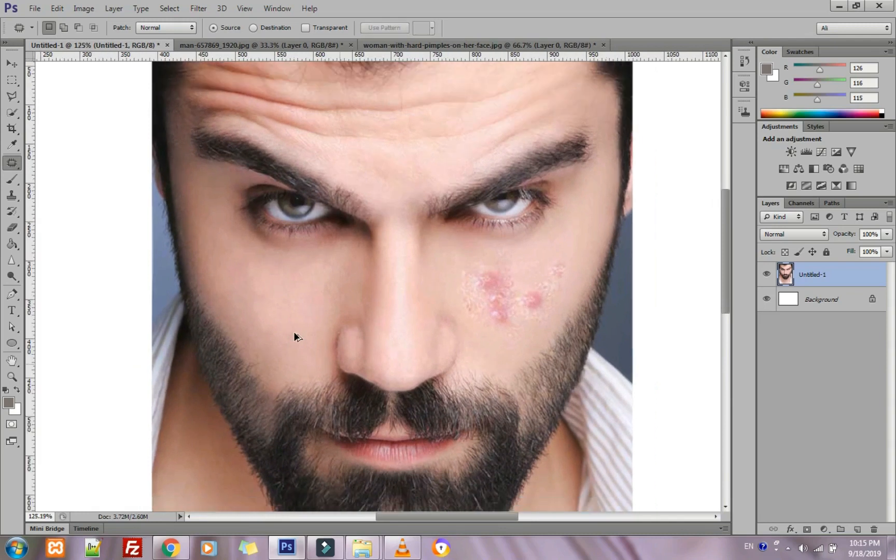
# - Outline the pimples on the photo's right cheek, patch them with clear skin from the opposite cheek, and deselect
pyautogui.scroll(-2, 294, 331)
pyautogui.hscroll(3, 296, 336)
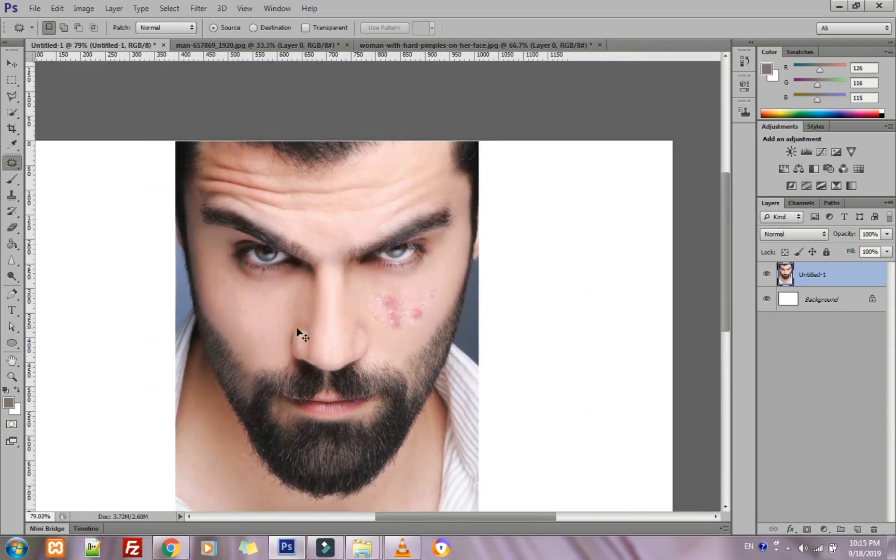
pyautogui.scroll(2, 279, 313)
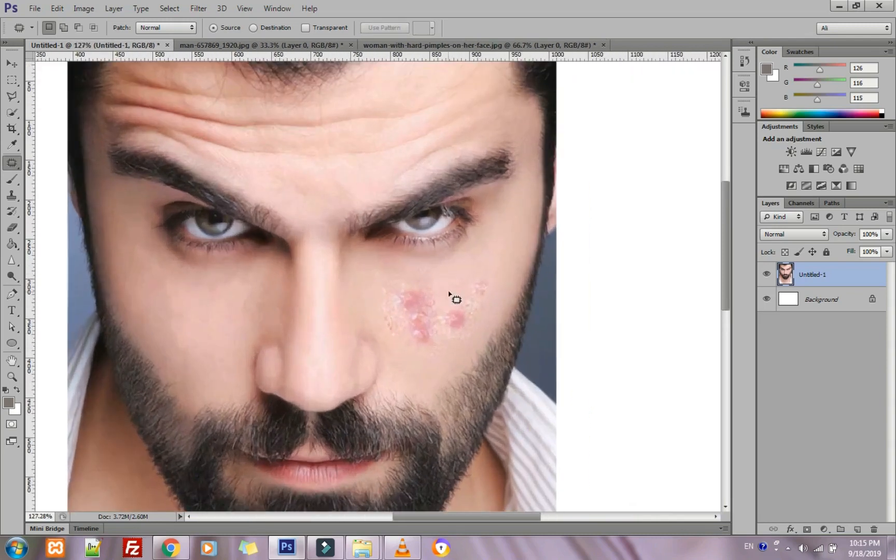
pyautogui.moveTo(436, 286); pyautogui.dragTo(379, 279)
pyautogui.moveTo(395, 351)
pyautogui.mouseDown()
pyautogui.moveTo(425, 363)
pyautogui.moveTo(471, 357)
pyautogui.moveTo(486, 325)
pyautogui.mouseUp()
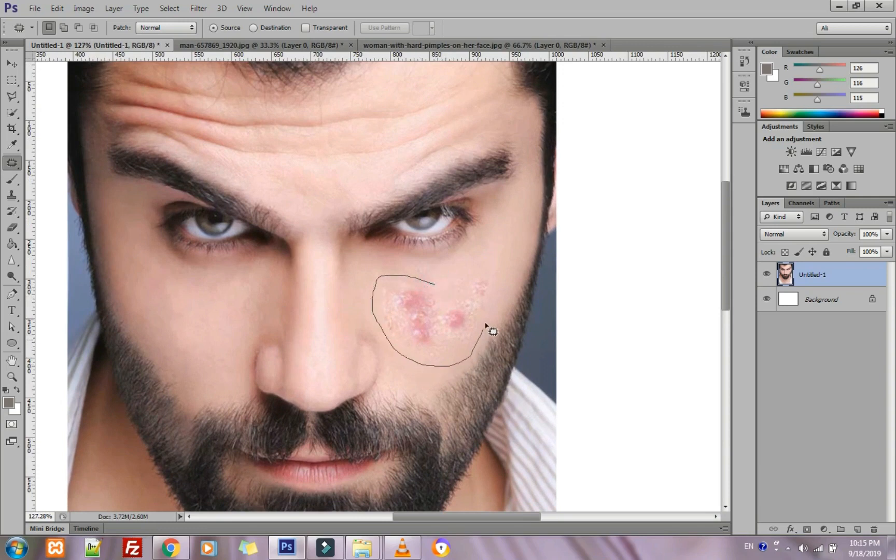
pyautogui.moveTo(450, 297); pyautogui.dragTo(438, 286)
pyautogui.moveTo(418, 322); pyautogui.dragTo(197, 318)
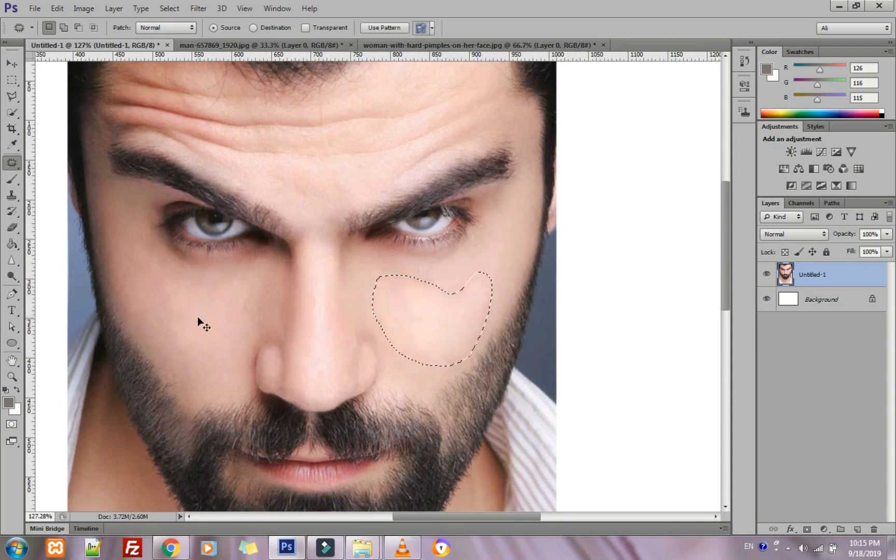
pyautogui.hotkey('ctrl', 'd')
# - Patch the uneven skin below the eye on the photo's right cheek with smooth skin just beneath it, and deselect
pyautogui.scroll(-3, 391, 350)
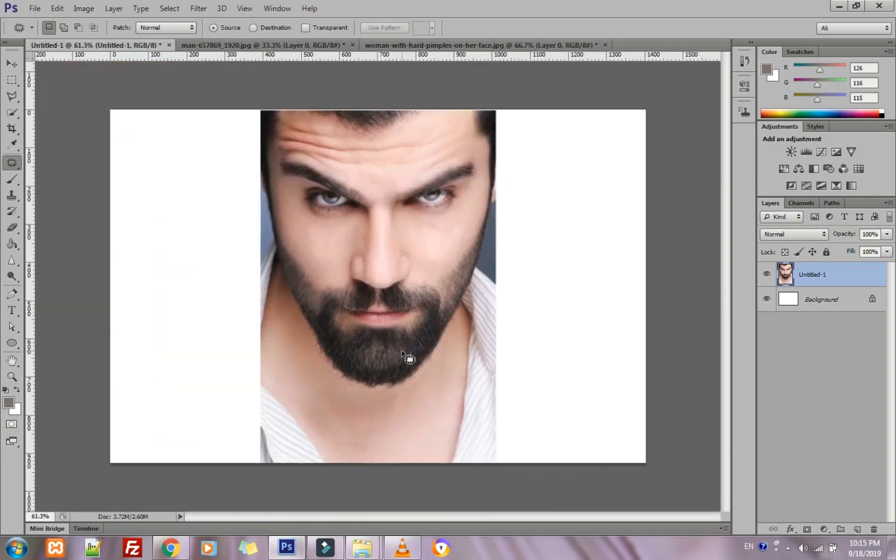
pyautogui.scroll(4, 522, 201)
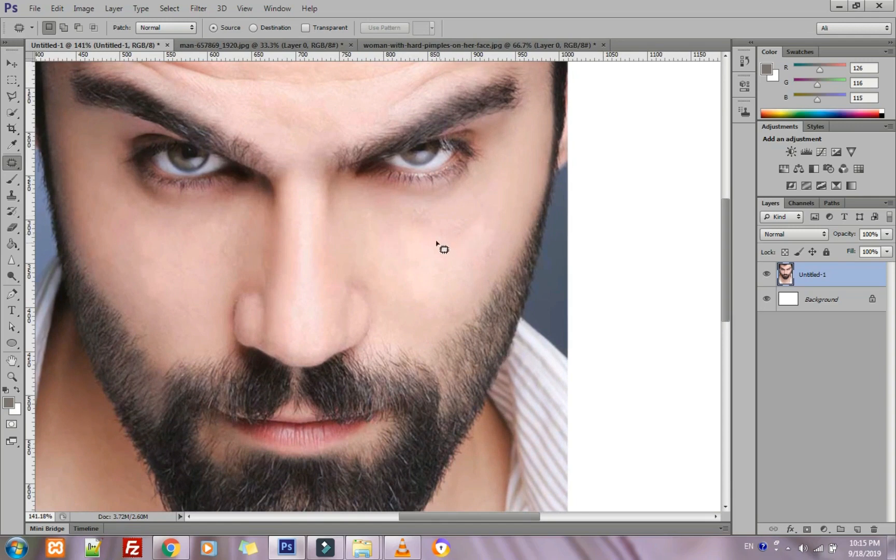
pyautogui.moveTo(477, 201)
pyautogui.mouseDown()
pyautogui.moveTo(397, 210)
pyautogui.moveTo(383, 235)
pyautogui.moveTo(400, 251)
pyautogui.moveTo(464, 254)
pyautogui.moveTo(487, 250)
pyautogui.moveTo(492, 222)
pyautogui.mouseUp()
pyautogui.click(438, 235)
pyautogui.moveTo(430, 256)
pyautogui.mouseDown()
pyautogui.moveTo(422, 265)
pyautogui.moveTo(431, 245)
pyautogui.mouseUp()
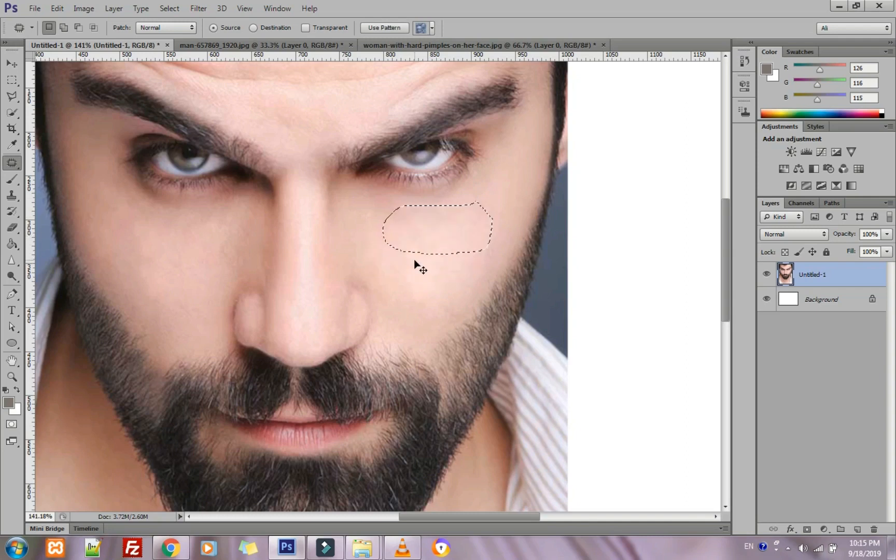
pyautogui.hotkey('ctrl', 'd')
# - Outline the uneven outer part of the photo's right cheek, patch it with cleaner skin from above, and deselect
pyautogui.scroll(-1, 414, 259)
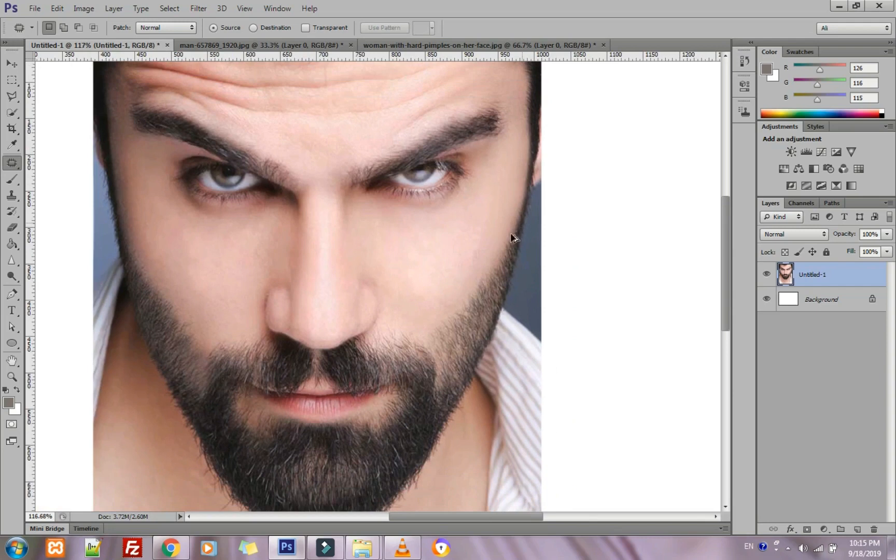
pyautogui.scroll(3, 500, 240)
pyautogui.moveTo(492, 192)
pyautogui.mouseDown()
pyautogui.moveTo(467, 201)
pyautogui.moveTo(435, 239)
pyautogui.mouseUp()
pyautogui.moveTo(471, 284); pyautogui.dragTo(494, 232)
pyautogui.moveTo(494, 178); pyautogui.dragTo(504, 156)
pyautogui.hotkey('ctrl', 'd')
pyautogui.scroll(-2, 472, 268)
pyautogui.scroll(-3, 450, 340)
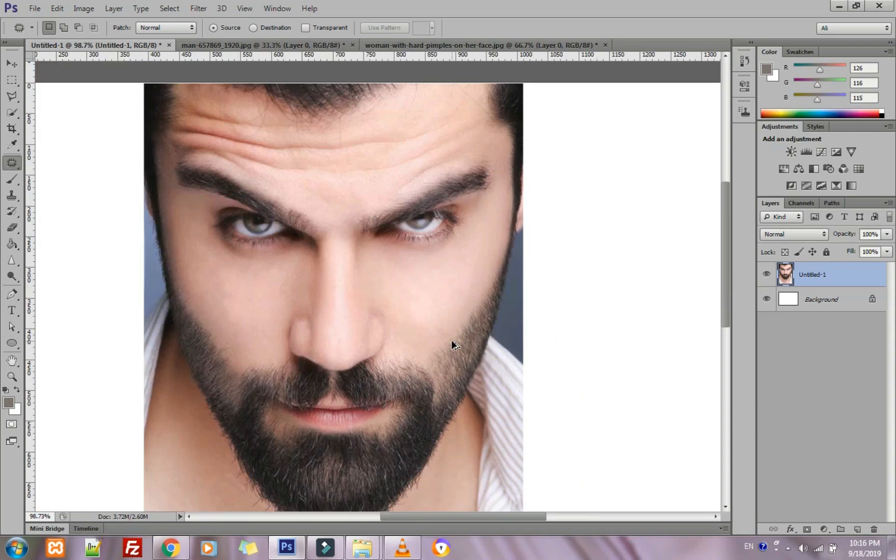
pyautogui.scroll(2, 323, 325)
pyautogui.scroll(2, 322, 325)
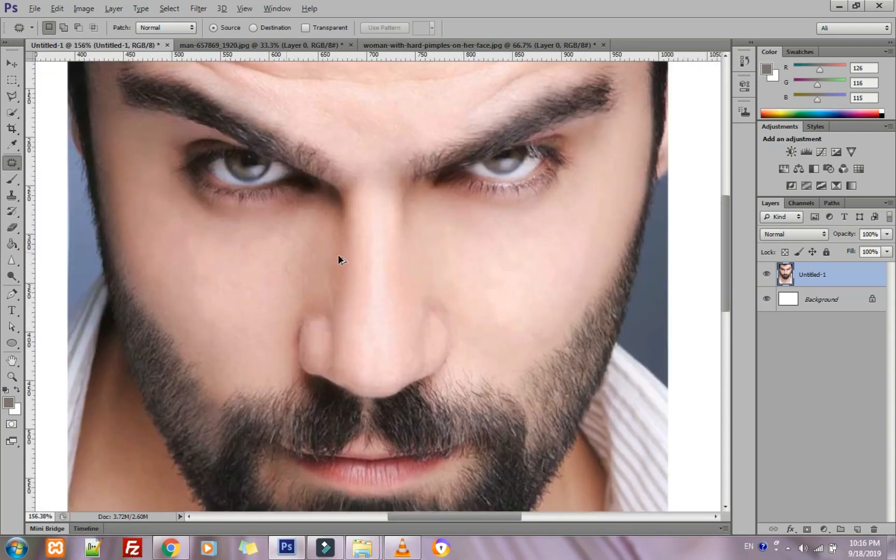
pyautogui.scroll(-3, 332, 257)
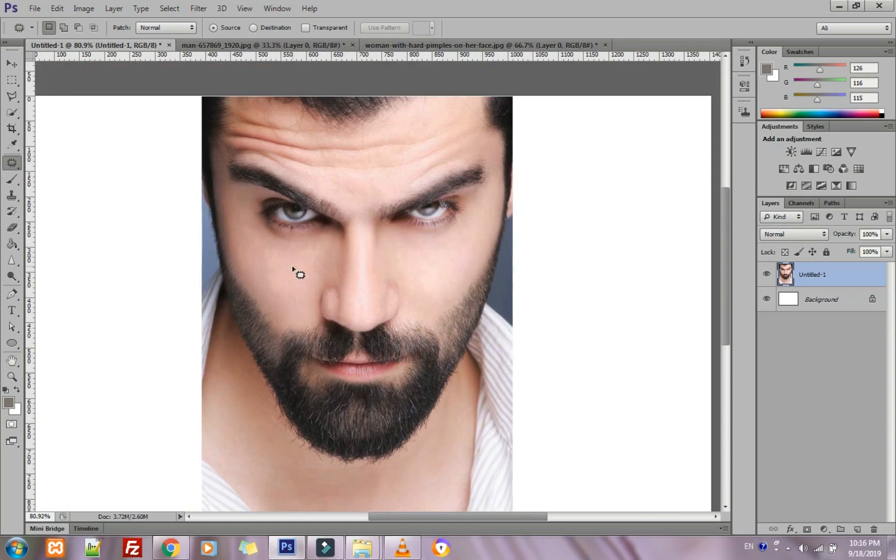
pyautogui.rightClick(19, 164)
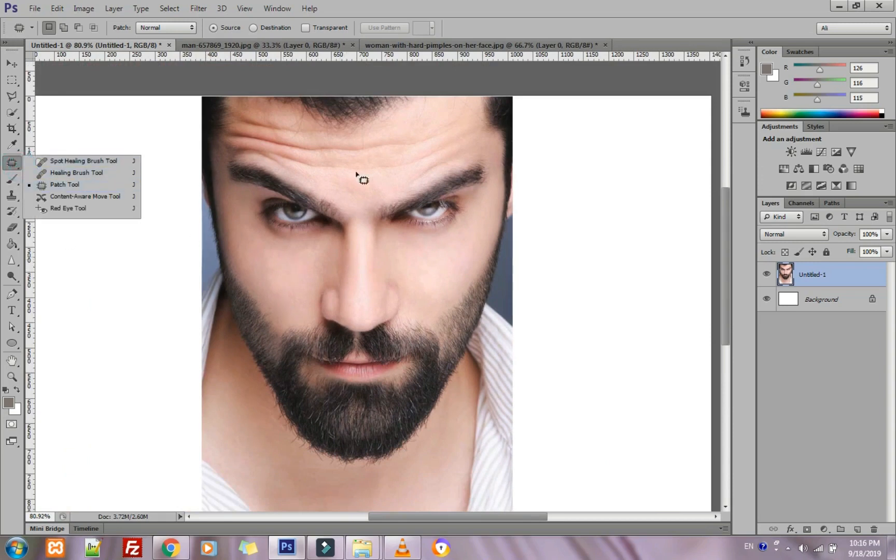
pyautogui.rightClick(863, 279)
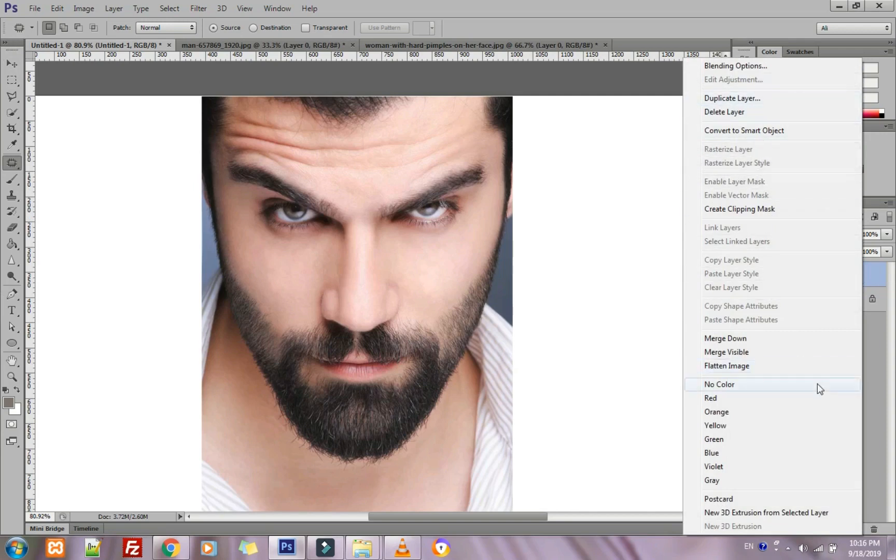
pyautogui.click(888, 280)
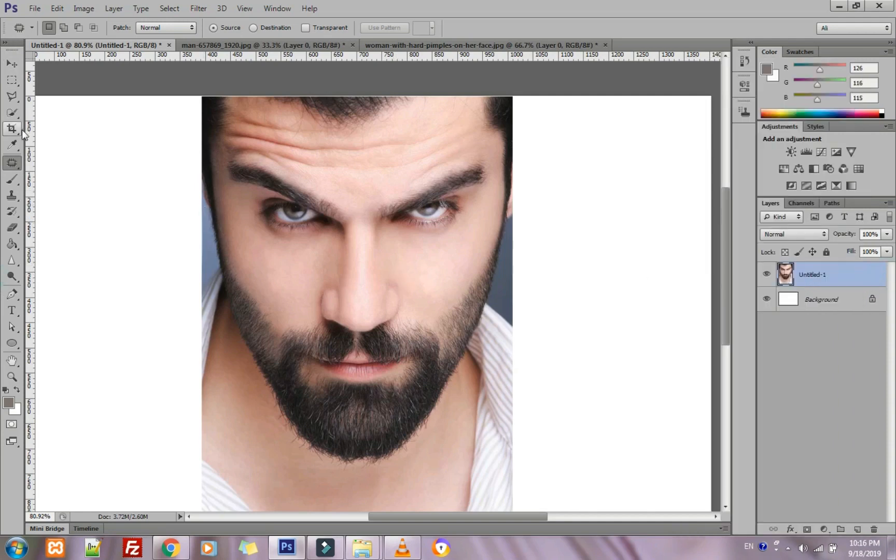
# - Outline the eye on the photo's left with the Patch Tool, copy it onto the mid-forehead in Destination mode, and deselect
pyautogui.rightClick(16, 164)
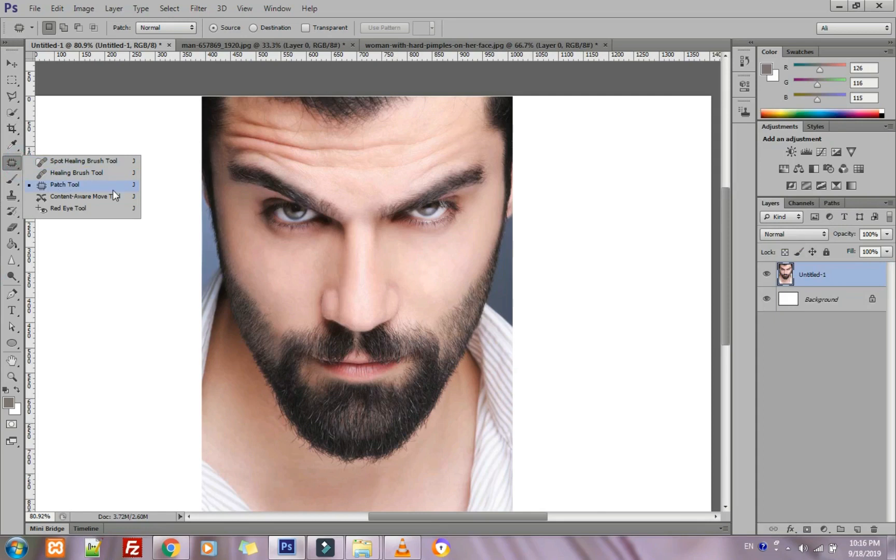
pyautogui.click(96, 185)
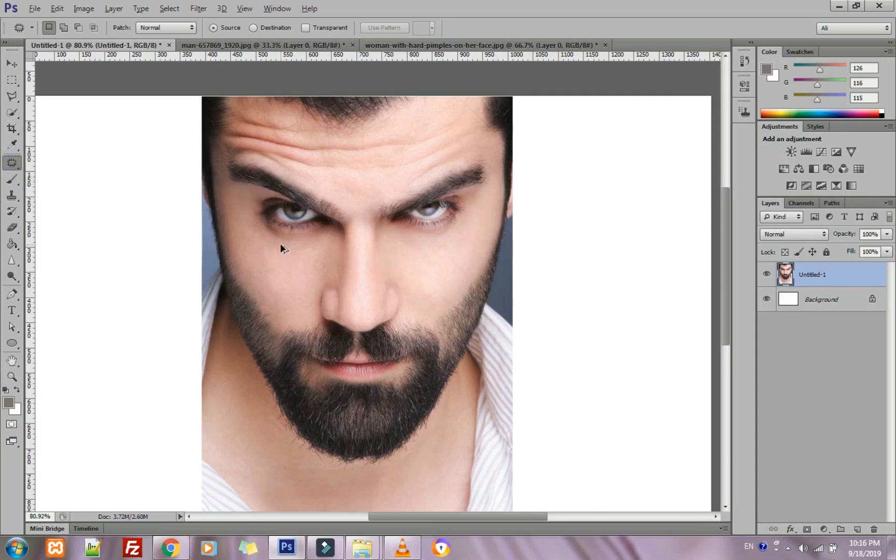
pyautogui.scroll(2, 280, 244)
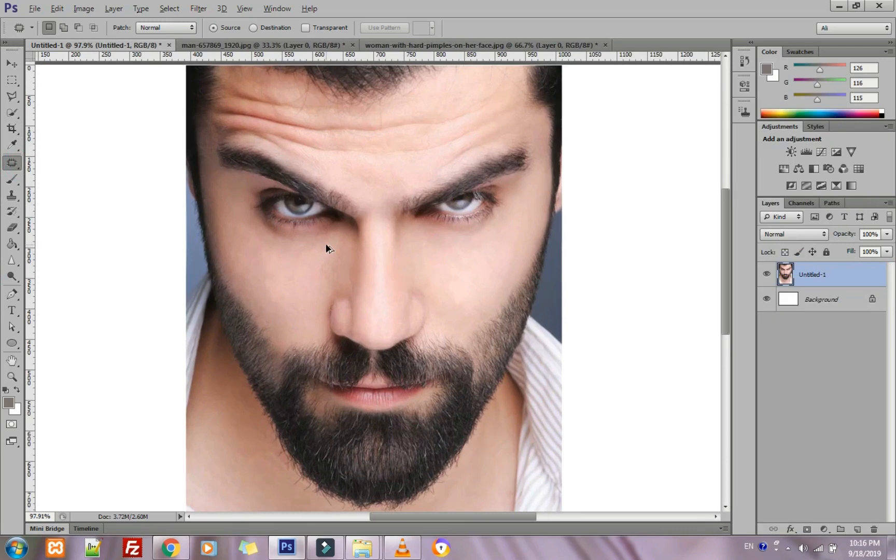
pyautogui.scroll(1, 326, 248)
pyautogui.scroll(1, 336, 257)
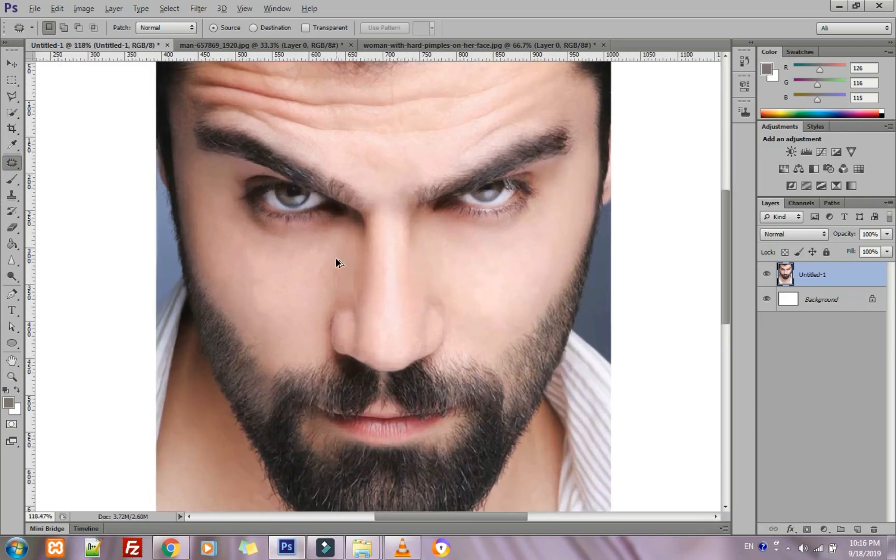
pyautogui.scroll(1, 336, 256)
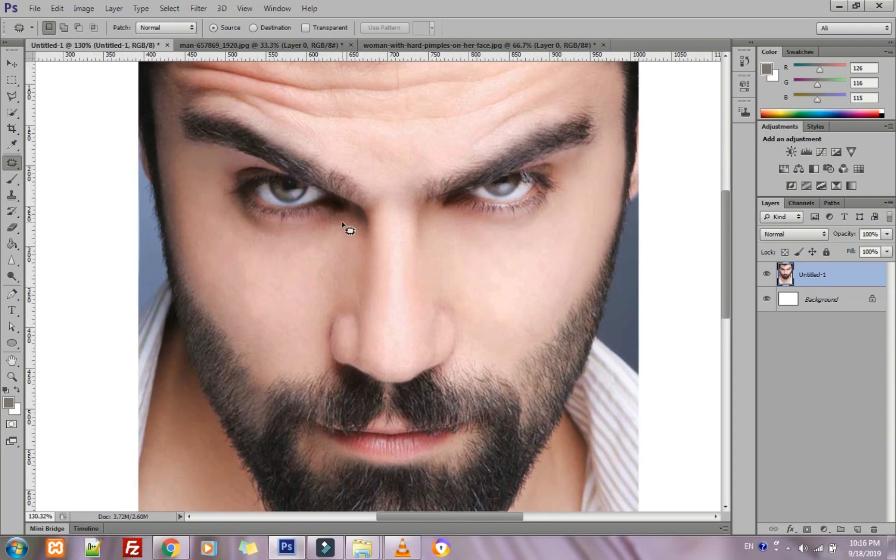
pyautogui.moveTo(360, 229)
pyautogui.mouseDown()
pyautogui.moveTo(253, 233)
pyautogui.moveTo(223, 222)
pyautogui.mouseUp()
pyautogui.moveTo(216, 176)
pyautogui.mouseDown()
pyautogui.moveTo(239, 158)
pyautogui.moveTo(288, 176)
pyautogui.moveTo(363, 206)
pyautogui.moveTo(367, 233)
pyautogui.mouseUp()
pyautogui.scroll(1, 342, 170)
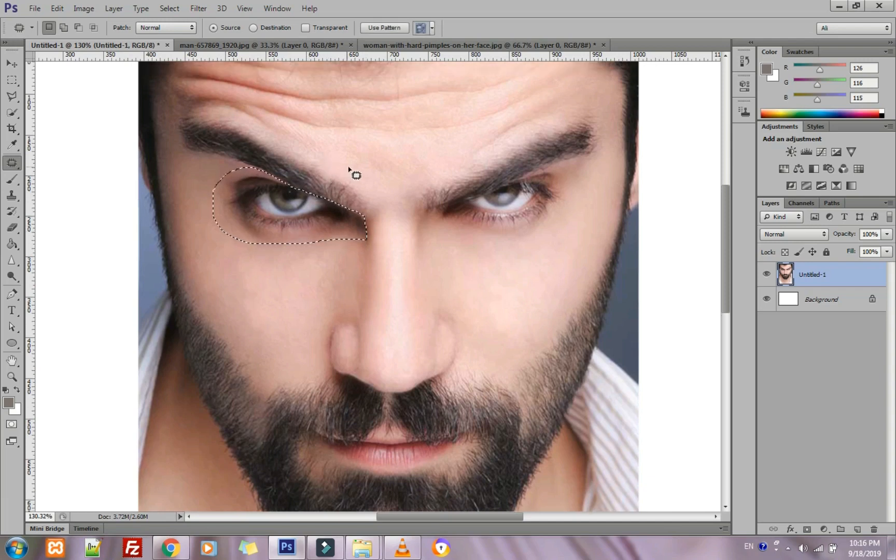
pyautogui.scroll(3, 348, 171)
pyautogui.click(267, 29)
pyautogui.moveTo(326, 235); pyautogui.dragTo(376, 182)
pyautogui.scroll(-1, 447, 324)
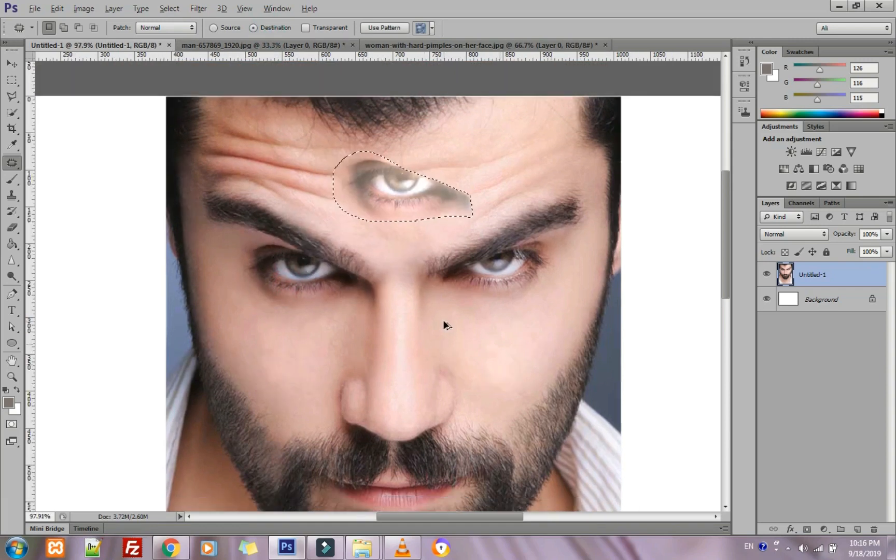
pyautogui.scroll(-1, 443, 320)
pyautogui.hotkey('ctrl', 'd')
pyautogui.scroll(-2, 444, 319)
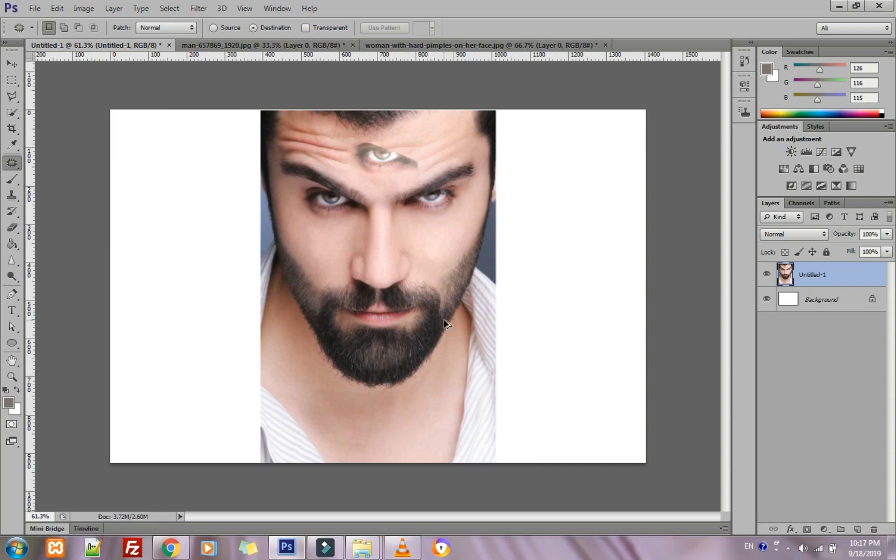
# - Outline the copied eye on the forehead and switch the patch mode to Source
pyautogui.scroll(5, 406, 148)
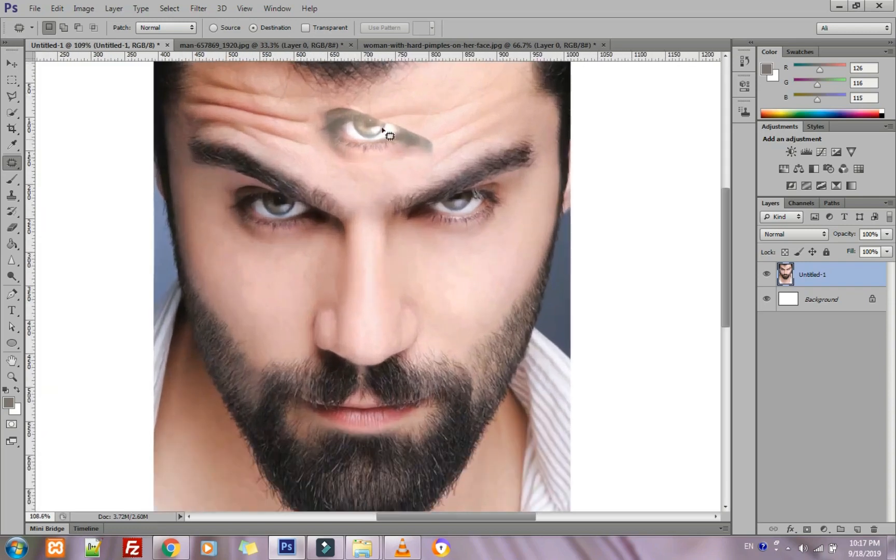
pyautogui.scroll(2, 391, 149)
pyautogui.moveTo(423, 114); pyautogui.dragTo(317, 87)
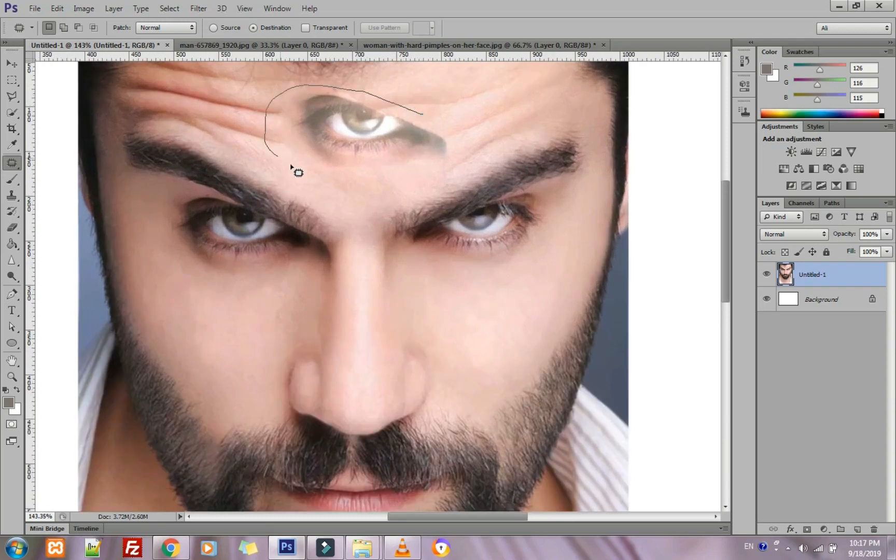
pyautogui.moveTo(470, 161); pyautogui.dragTo(463, 147)
pyautogui.scroll(3, 462, 145)
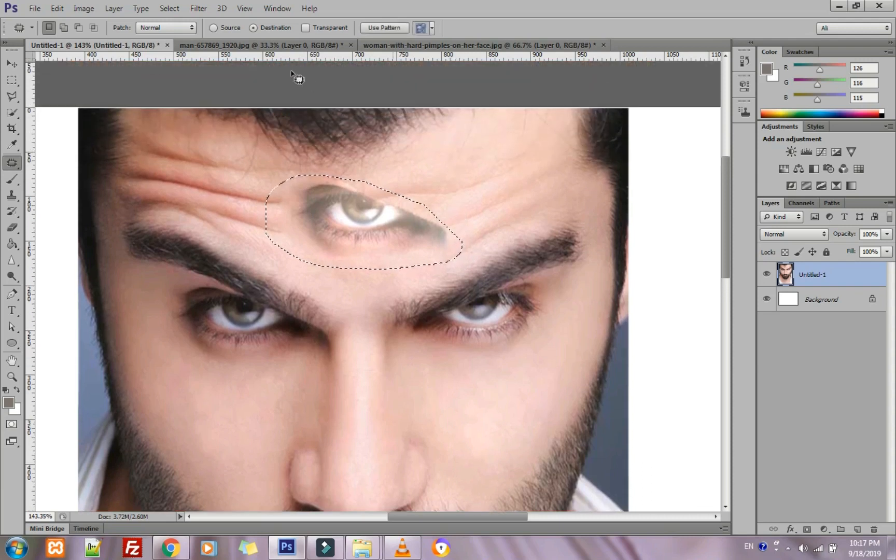
pyautogui.click(213, 28)
# - Try patching the copied eye with the wrinkled forehead skin on the photo's left, deselect, and undo the deselection
pyautogui.moveTo(334, 201); pyautogui.dragTo(211, 165)
pyautogui.hotkey('ctrl', 'd')
pyautogui.scroll(-1, 392, 198)
pyautogui.scroll(-2, 390, 195)
pyautogui.scroll(3, 423, 207)
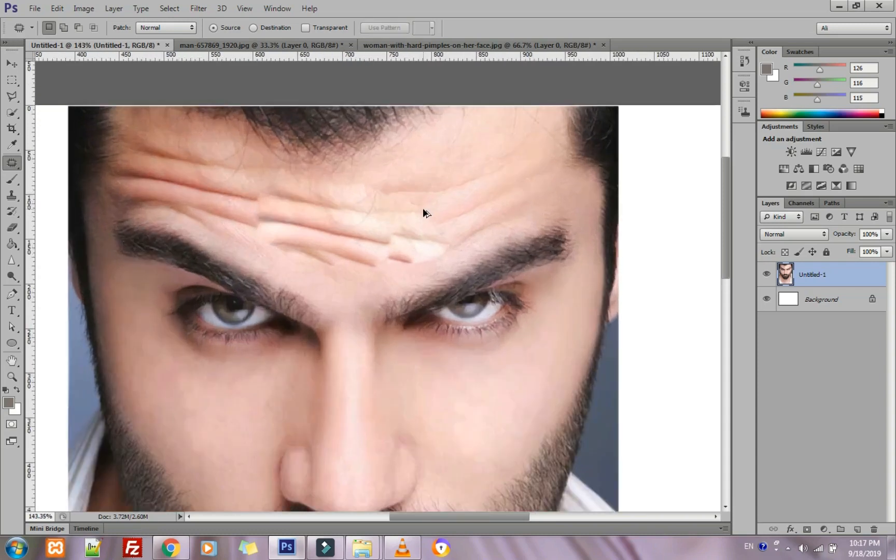
pyautogui.hotkey('ctrl', 'z')
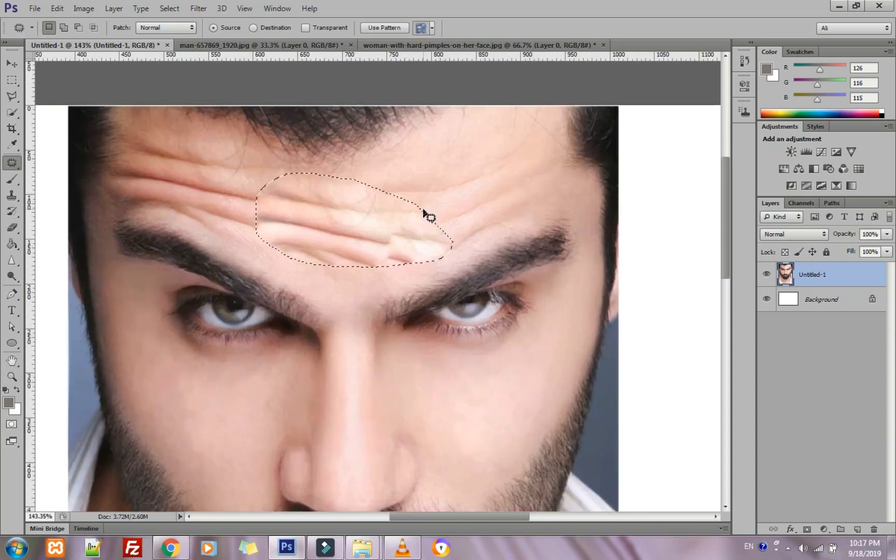
# - Patch the outlined forehead area with smooth skin from the photo's left cheek and again from its right cheek, and deselect
pyautogui.scroll(-2, 395, 222)
pyautogui.moveTo(364, 220); pyautogui.dragTo(253, 360)
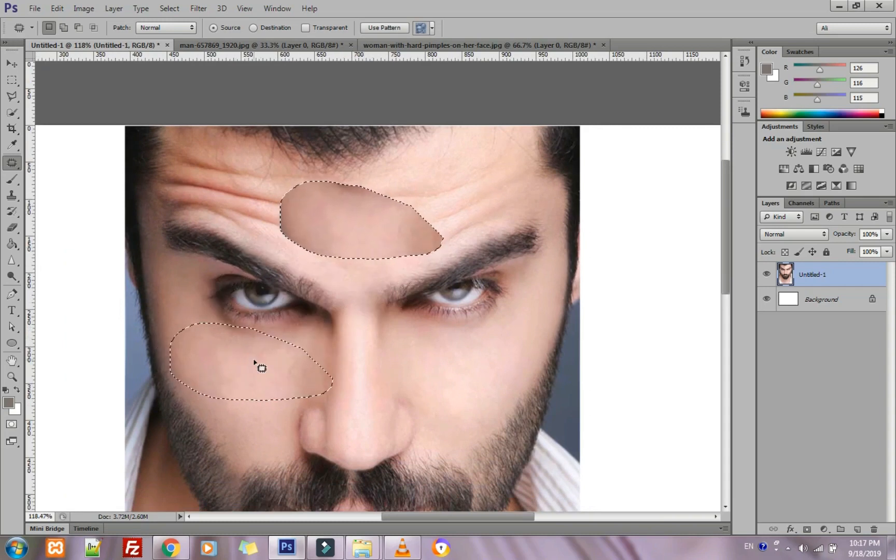
pyautogui.moveTo(362, 230); pyautogui.dragTo(436, 364)
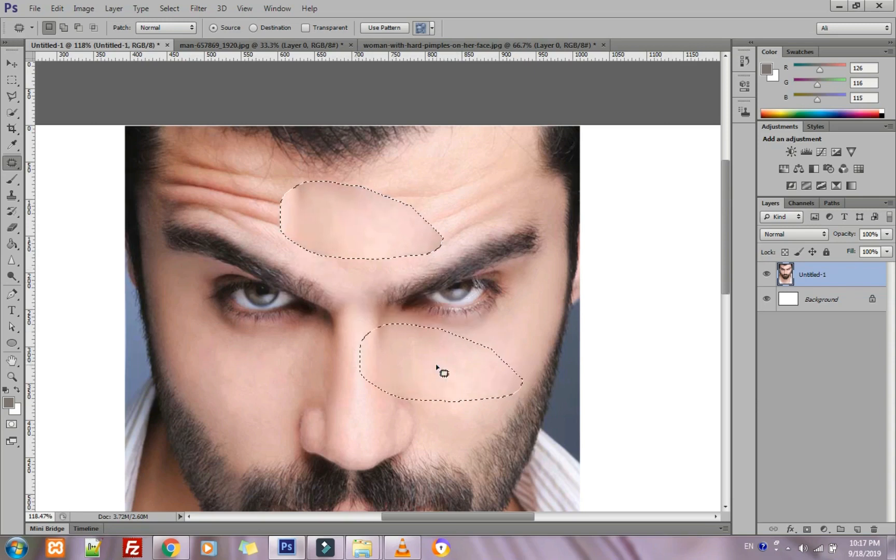
pyautogui.scroll(-2, 372, 228)
pyautogui.hotkey('ctrl', 'd')
pyautogui.scroll(-2, 397, 219)
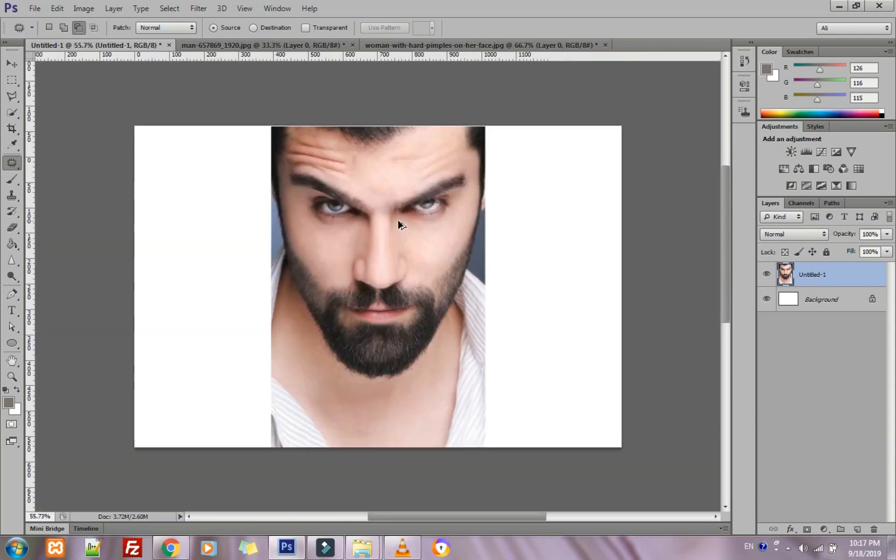
# - Outline the uneven forehead skin above the inner end of the photo's right eyebrow and patch it with smoother skin beside it
pyautogui.scroll(3, 402, 145)
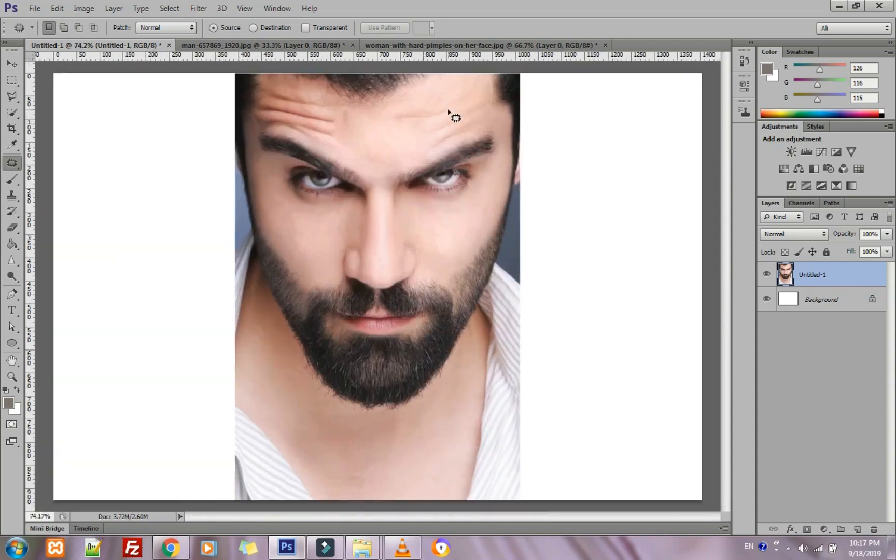
pyautogui.scroll(2, 449, 109)
pyautogui.moveTo(424, 98)
pyautogui.mouseDown()
pyautogui.moveTo(361, 112)
pyautogui.moveTo(363, 154)
pyautogui.moveTo(397, 171)
pyautogui.moveTo(445, 165)
pyautogui.moveTo(404, 151)
pyautogui.moveTo(348, 158)
pyautogui.mouseUp()
pyautogui.click(393, 145)
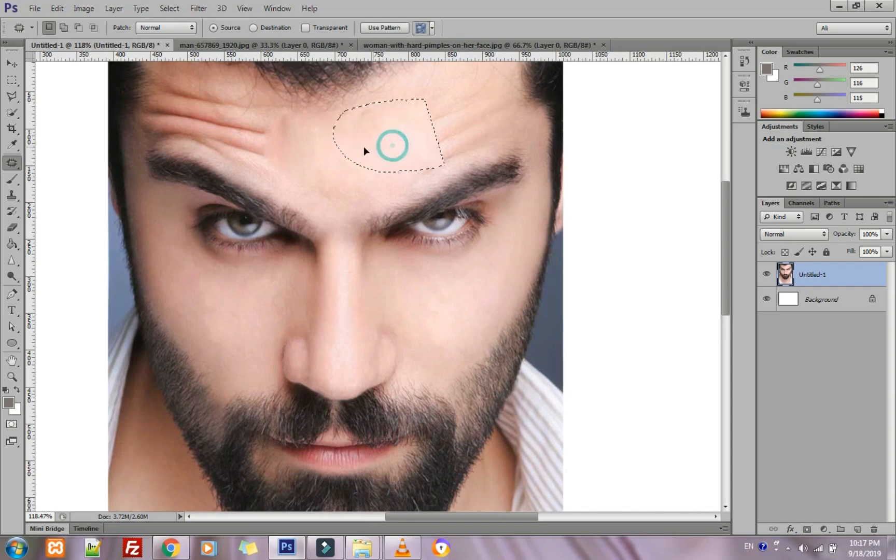
# - Outline the remaining wrinkles above the photo's right eyebrow, patch them with smooth mid-forehead skin, and deselect
pyautogui.moveTo(482, 85); pyautogui.dragTo(435, 97)
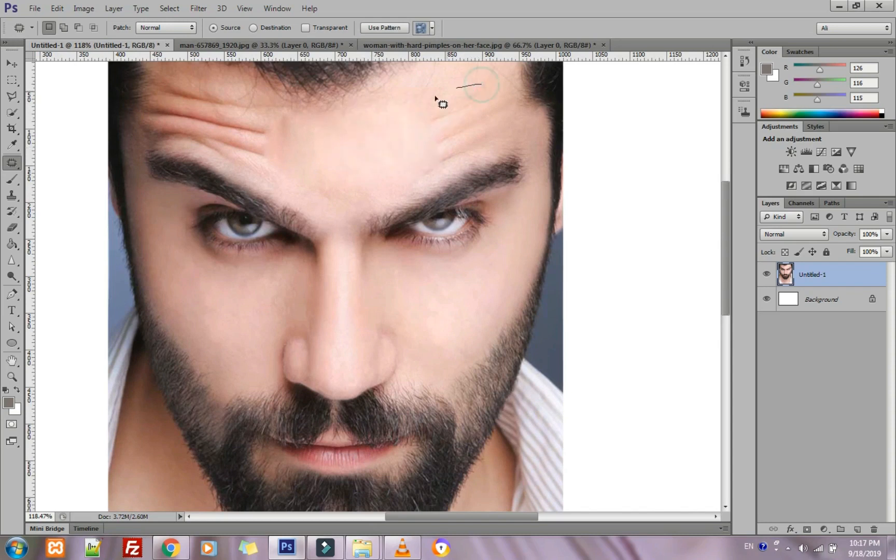
pyautogui.moveTo(386, 123)
pyautogui.mouseDown()
pyautogui.moveTo(386, 145)
pyautogui.moveTo(429, 165)
pyautogui.mouseUp()
pyautogui.moveTo(520, 138); pyautogui.dragTo(396, 140)
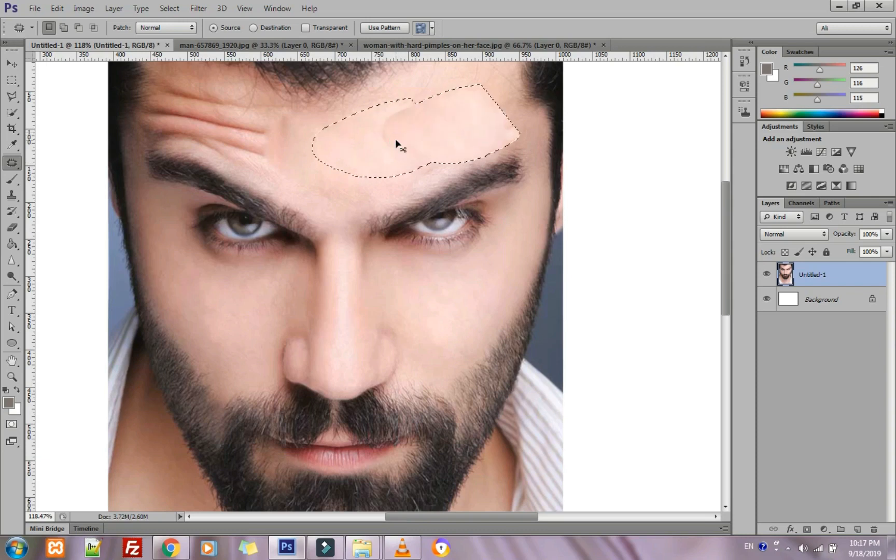
pyautogui.click(404, 155)
pyautogui.scroll(-2, 404, 156)
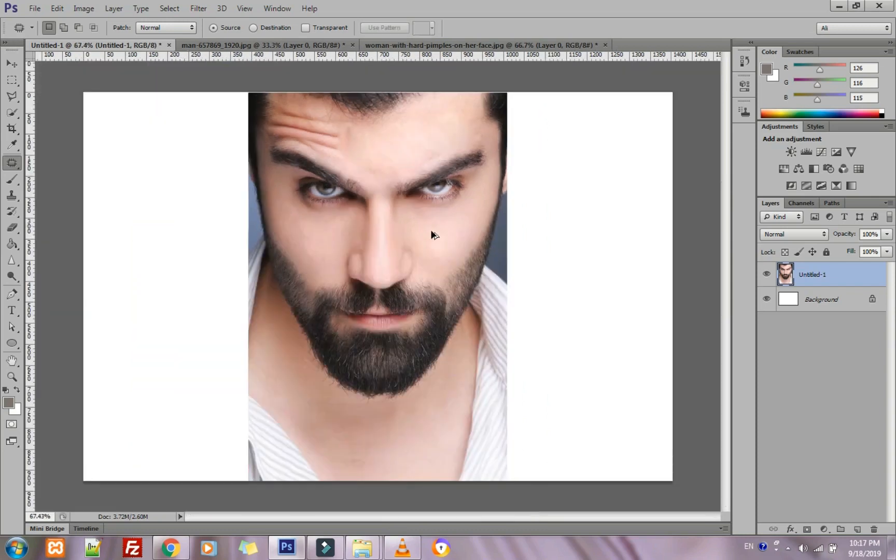
# - Outline the wrinkles above the photo's left eyebrow, patch them twice with smooth skin from the mid-forehead, and deselect
pyautogui.scroll(3, 389, 112)
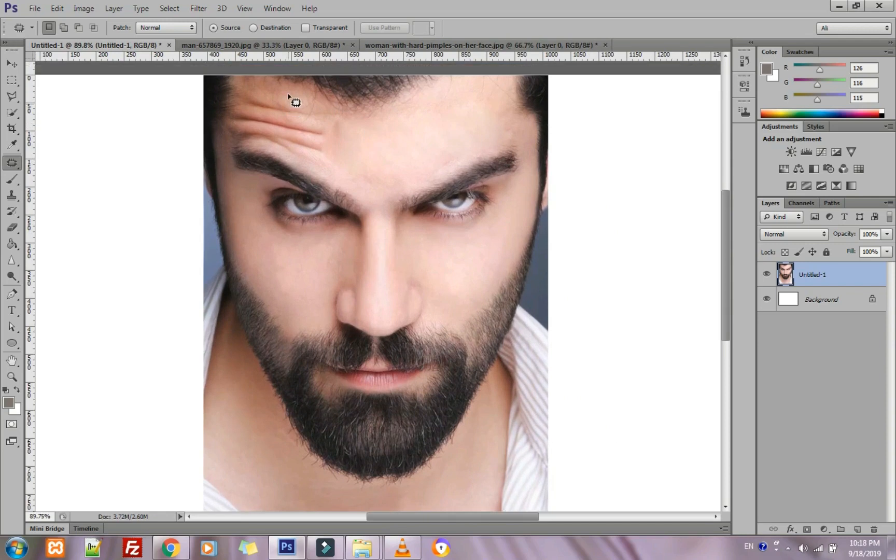
pyautogui.scroll(2, 289, 95)
pyautogui.scroll(3, 296, 164)
pyautogui.moveTo(370, 198); pyautogui.dragTo(268, 165)
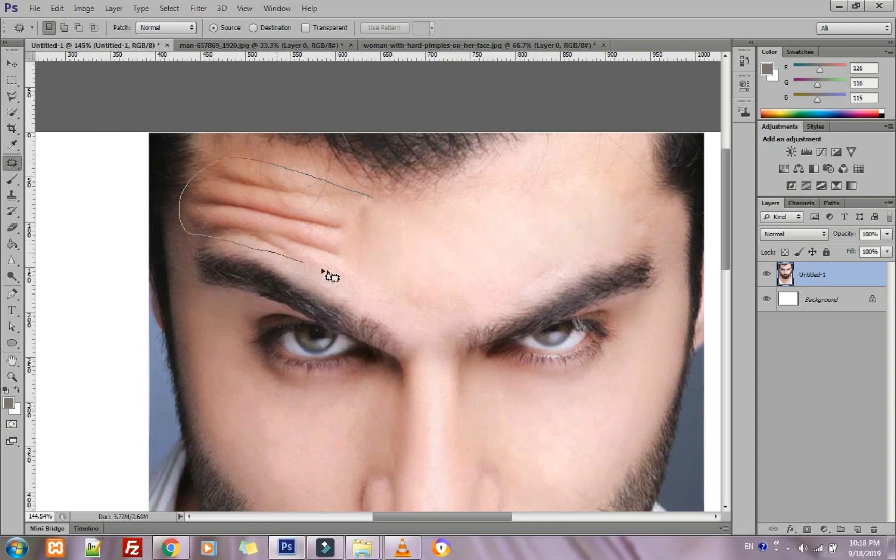
pyautogui.moveTo(373, 255); pyautogui.dragTo(363, 271)
pyautogui.moveTo(306, 230)
pyautogui.mouseDown()
pyautogui.moveTo(480, 244)
pyautogui.moveTo(483, 258)
pyautogui.moveTo(386, 264)
pyautogui.moveTo(403, 257)
pyautogui.mouseUp()
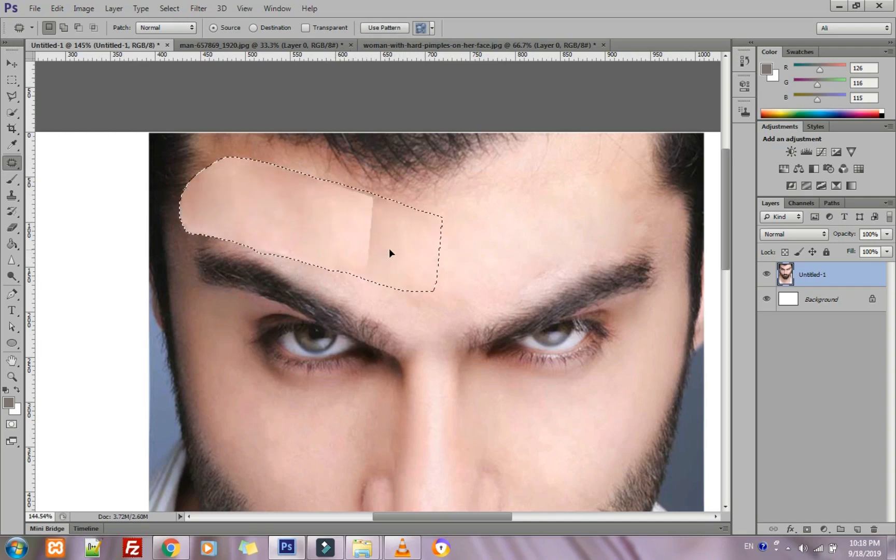
pyautogui.moveTo(357, 241); pyautogui.dragTo(369, 247)
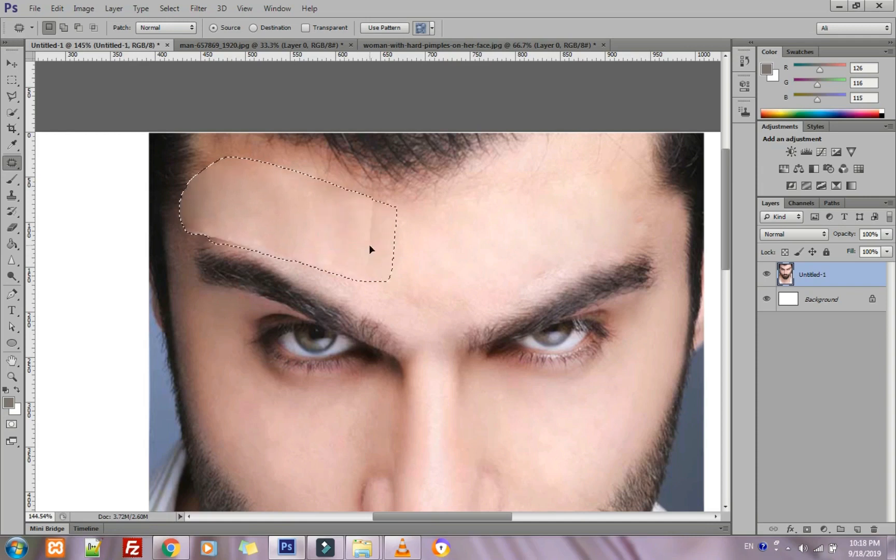
pyautogui.hotkey('ctrl', 'd')
pyautogui.hotkey('ctrl', 'alt', 'c')
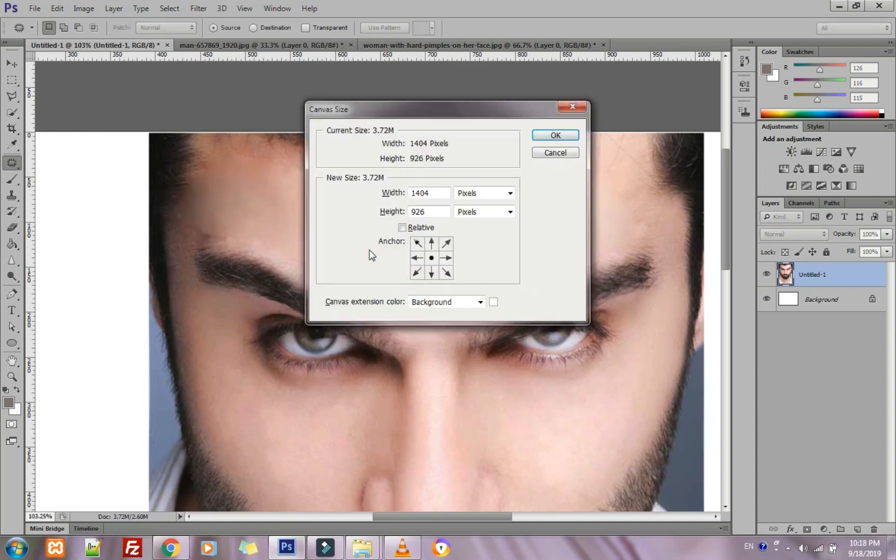
pyautogui.scroll(-2, 369, 249)
pyautogui.click(542, 136)
pyautogui.scroll(-2, 424, 275)
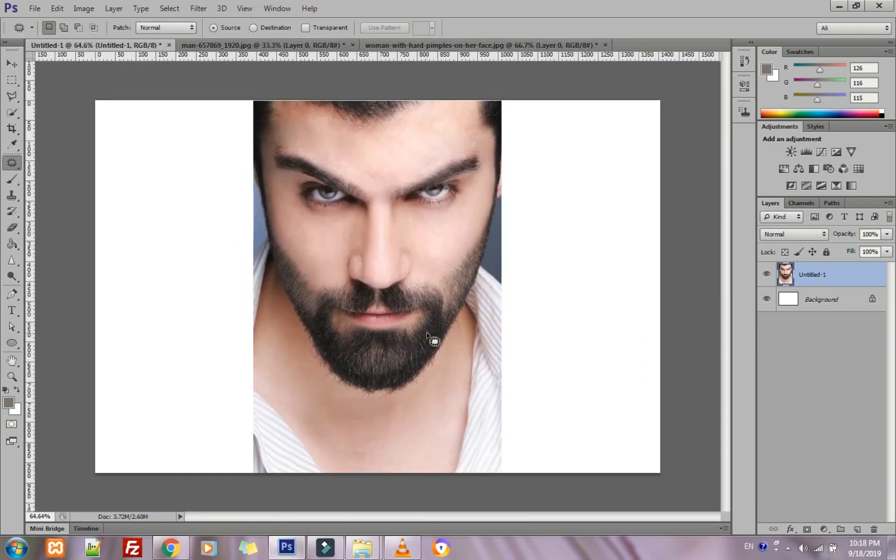
# - Swap the foreground and background colors, and examine the retouched forehead up close and the whole portrait
pyautogui.press('x')
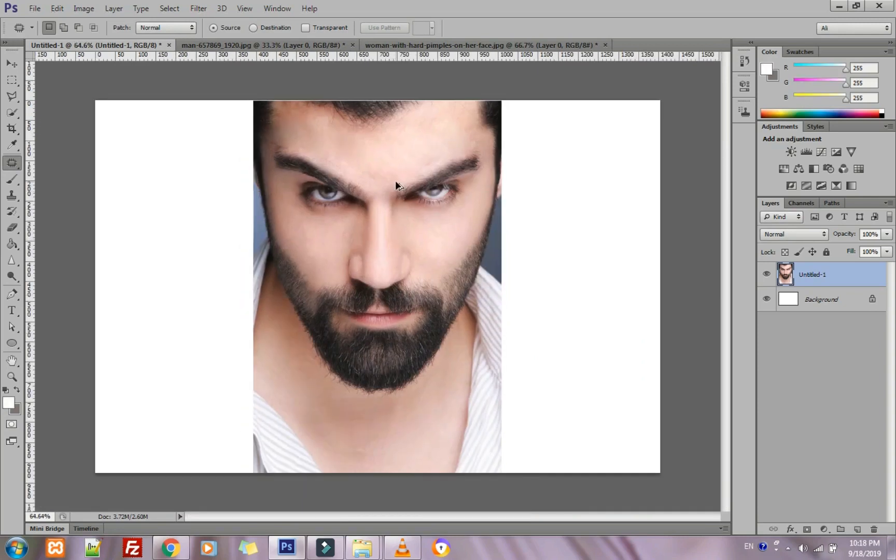
pyautogui.scroll(4, 395, 180)
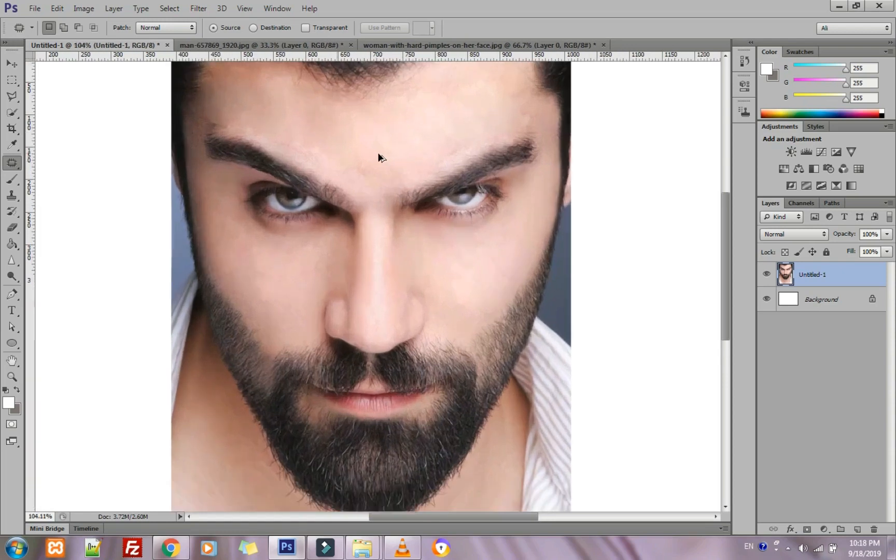
pyautogui.scroll(2, 379, 155)
pyautogui.scroll(1, 334, 182)
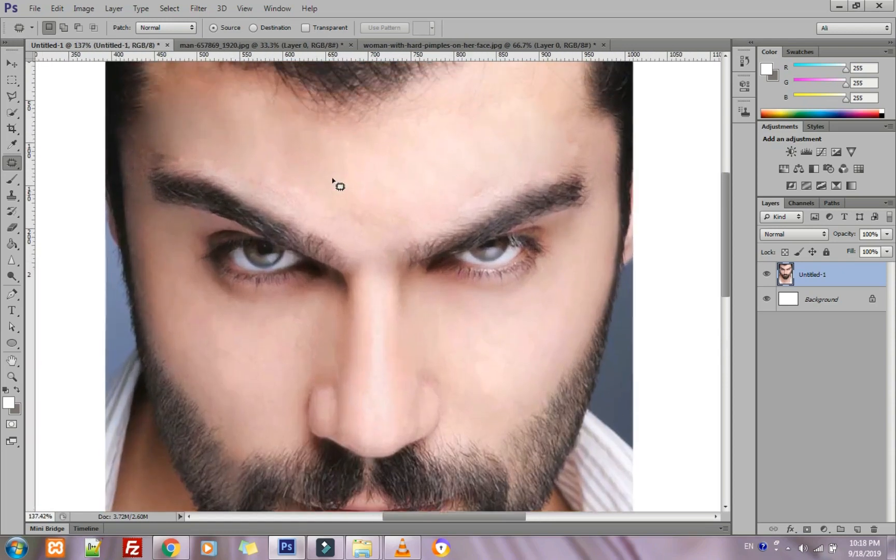
pyautogui.scroll(1, 335, 184)
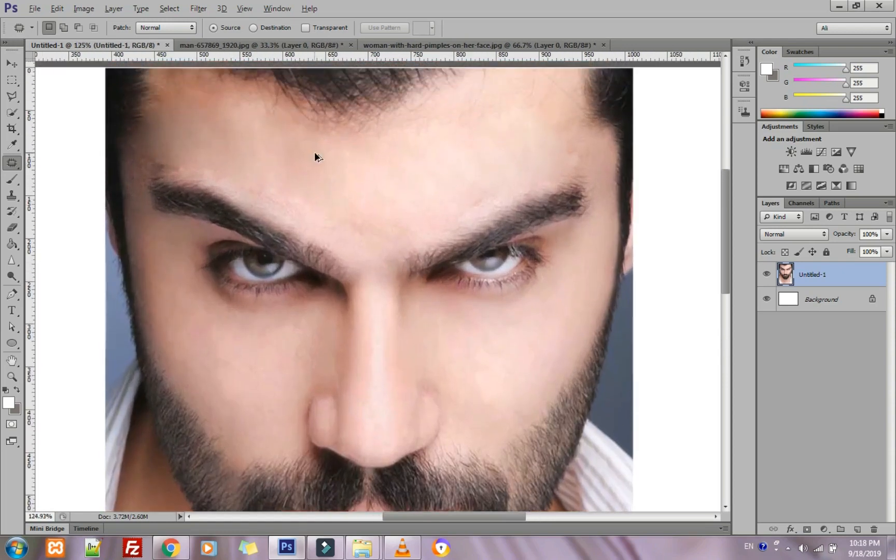
pyautogui.scroll(-5, 314, 152)
pyautogui.scroll(-1, 400, 167)
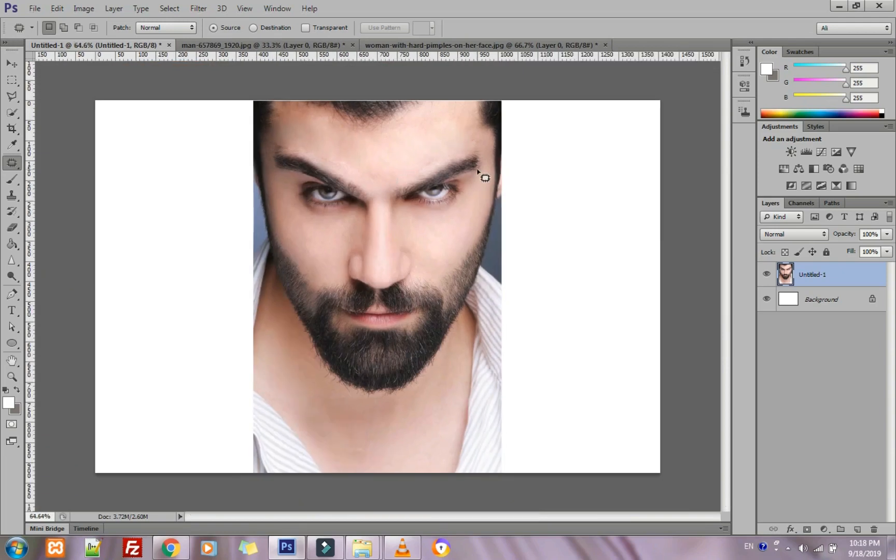
pyautogui.scroll(-3, 442, 254)
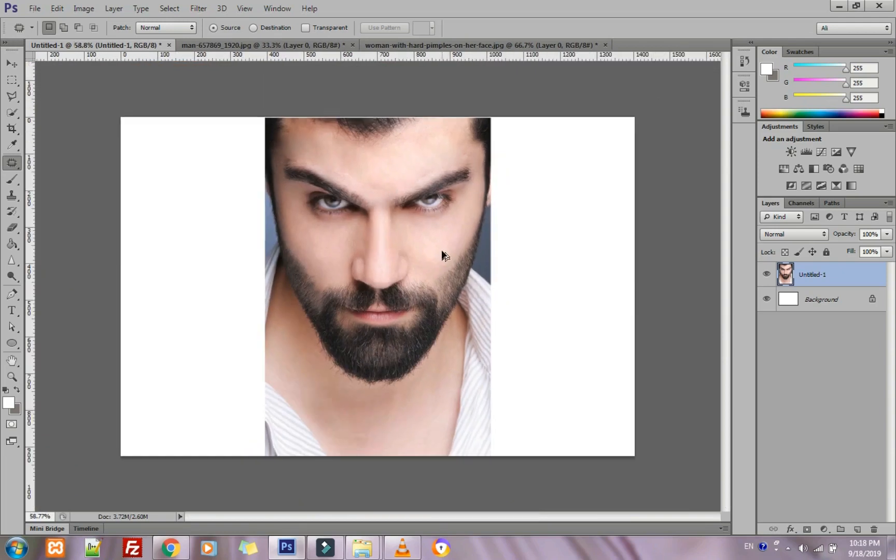
# - Outline the forehead skin above the photo's right eyebrow, patch it with smooth skin from the mid-forehead, and deselect
pyautogui.scroll(3, 457, 160)
pyautogui.scroll(5, 456, 161)
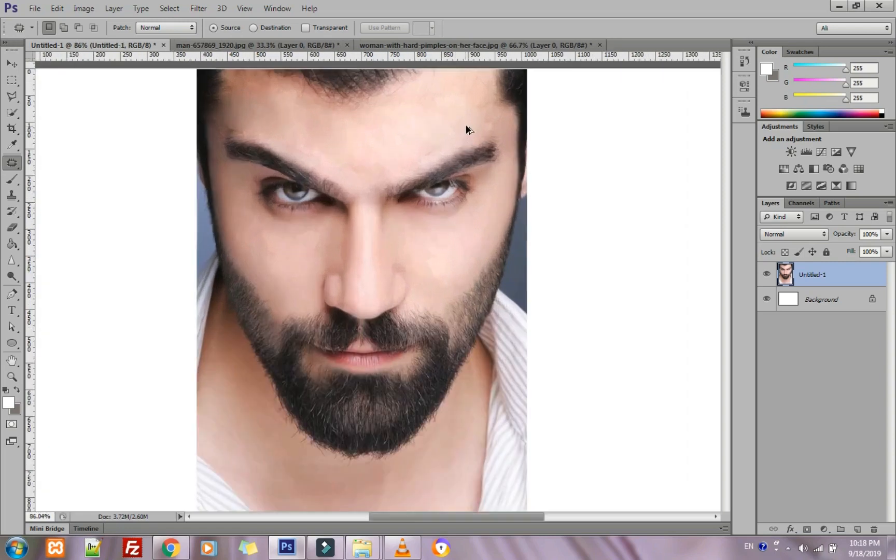
pyautogui.moveTo(452, 87)
pyautogui.mouseDown()
pyautogui.moveTo(417, 95)
pyautogui.moveTo(342, 135)
pyautogui.moveTo(348, 172)
pyautogui.mouseUp()
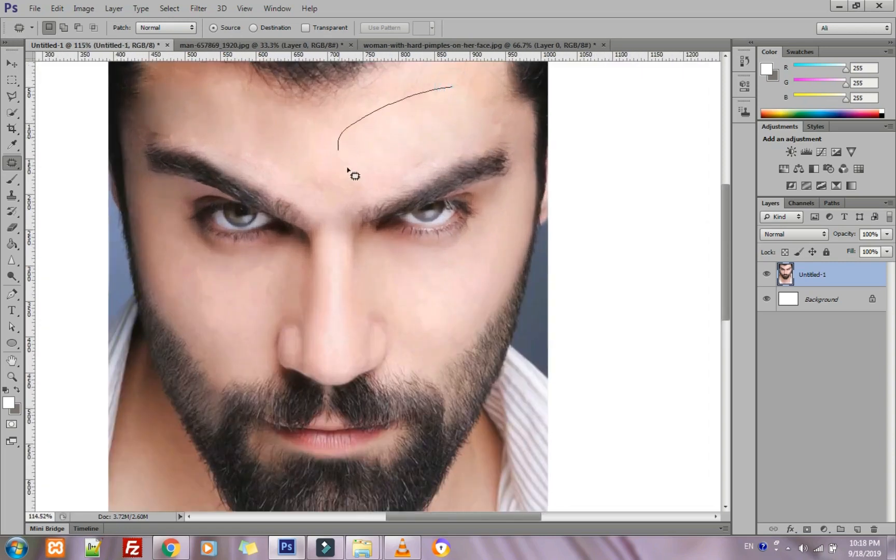
pyautogui.moveTo(438, 158)
pyautogui.mouseDown()
pyautogui.moveTo(459, 145)
pyautogui.moveTo(340, 147)
pyautogui.moveTo(361, 156)
pyautogui.moveTo(336, 162)
pyautogui.mouseUp()
pyautogui.hotkey('ctrl', 'd')
pyautogui.scroll(-4, 359, 165)
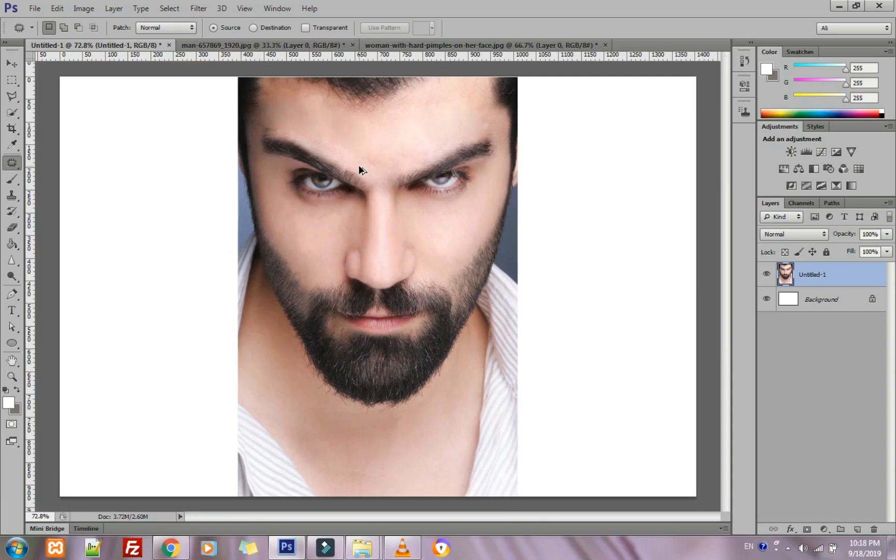
pyautogui.scroll(-1, 385, 208)
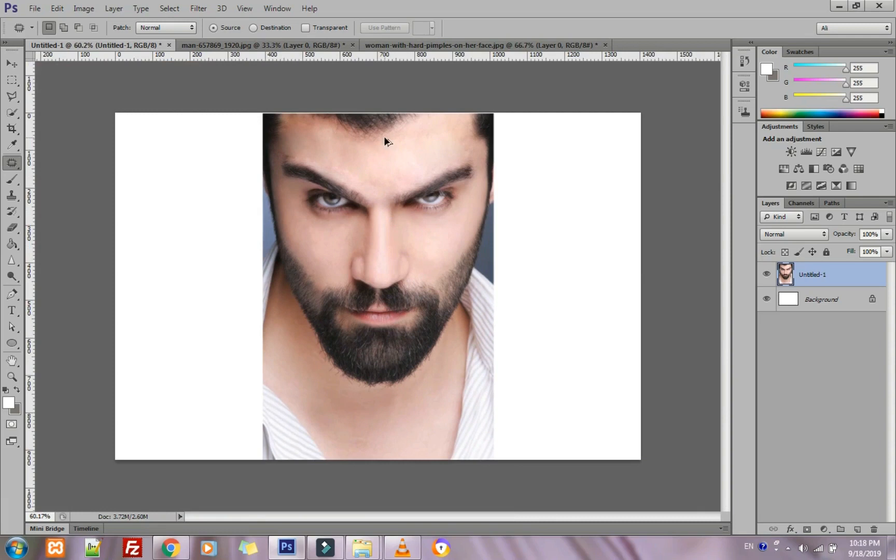
pyautogui.scroll(2, 336, 215)
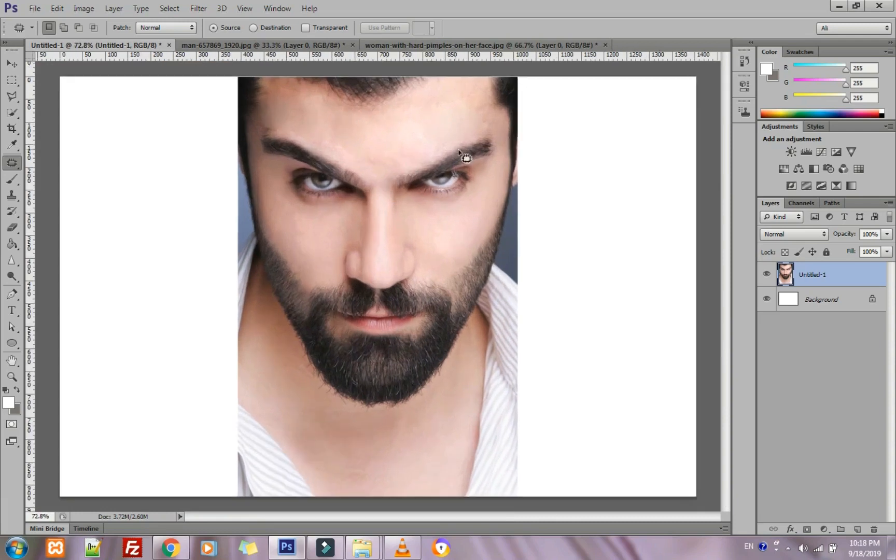
# - Place the original portrait Untitled-1 into the document, move it to the right half of the canvas, and commit the placement
pyautogui.click(27, 11)
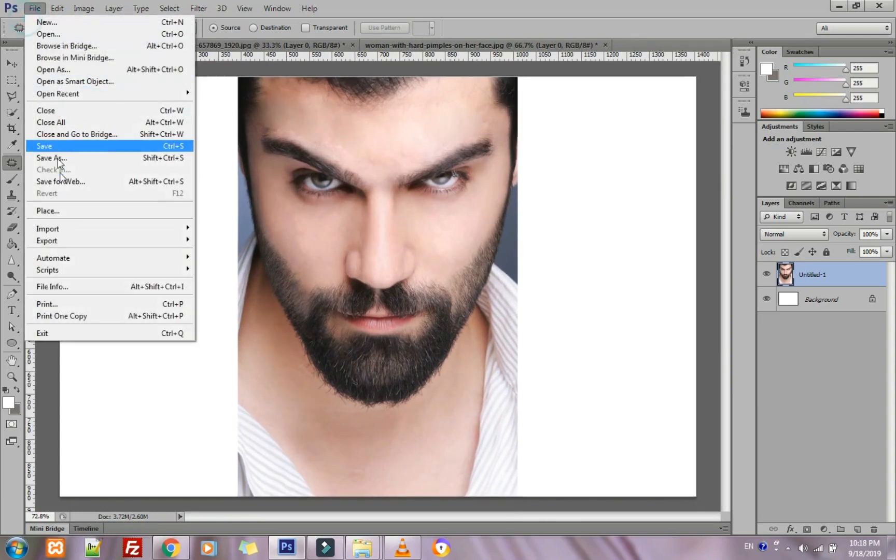
pyautogui.click(68, 211)
pyautogui.doubleClick(405, 240)
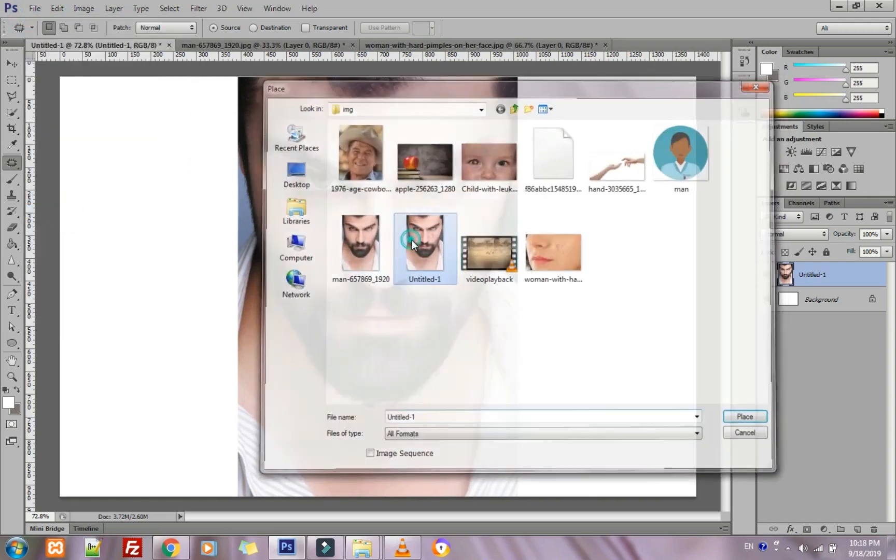
pyautogui.moveTo(395, 230); pyautogui.dragTo(558, 218)
pyautogui.press('Return')
pyautogui.press('j')
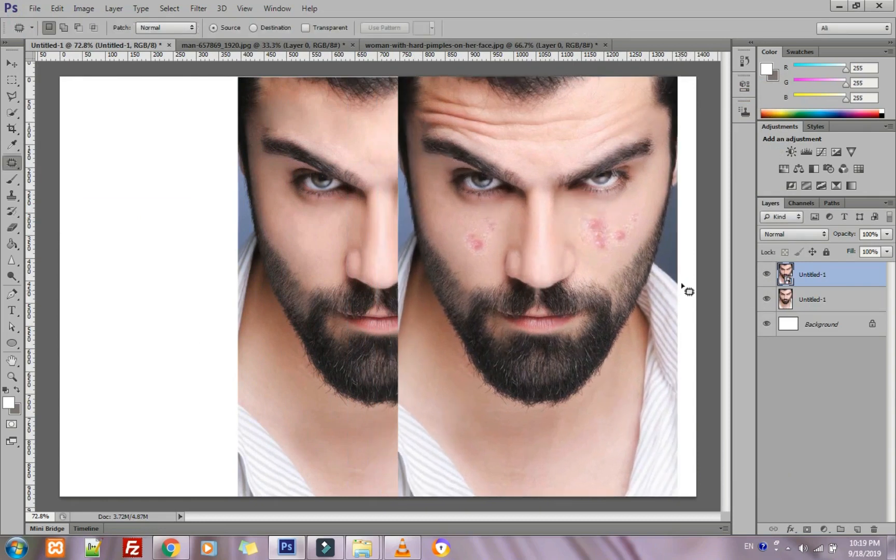
# - Move the retouched portrait layer left so that its whole face sits edge to edge beside the placed original
pyautogui.click(821, 299)
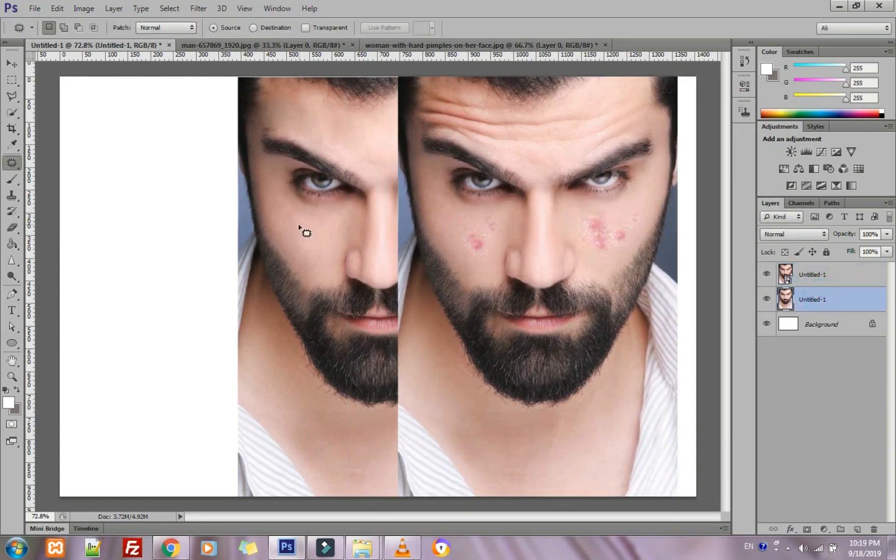
pyautogui.press('v')
pyautogui.moveTo(273, 220); pyautogui.dragTo(154, 228)
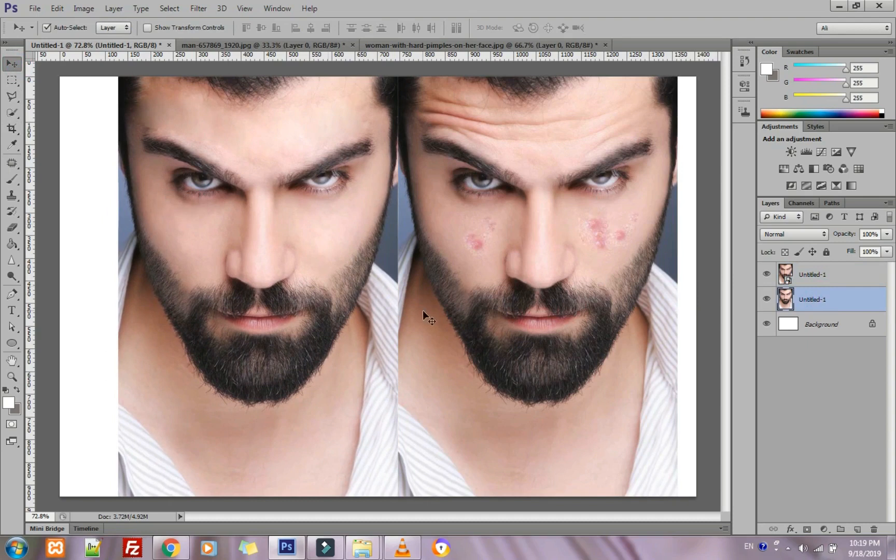
# - Compare the retouched and original portraits side by side, up close and in full, and reactivate the Patch Tool
pyautogui.scroll(-3, 427, 310)
pyautogui.scroll(3, 430, 315)
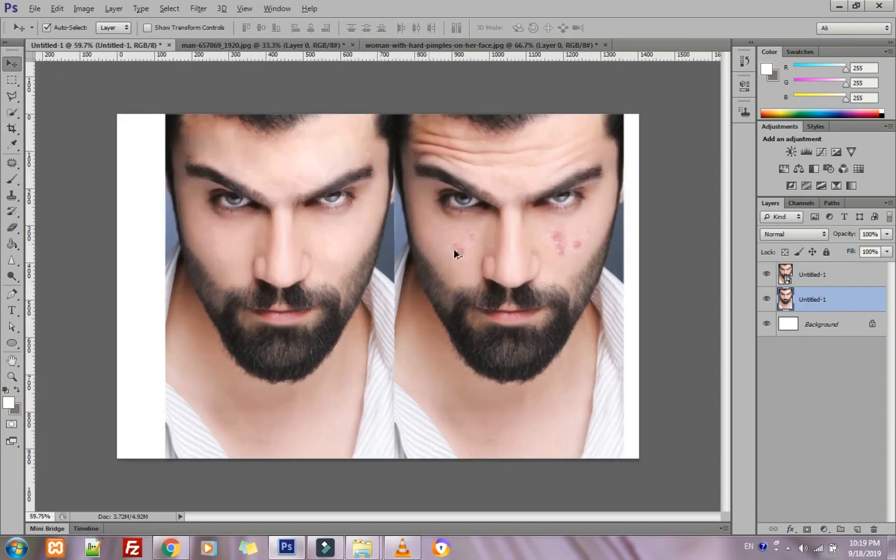
pyautogui.scroll(2, 482, 262)
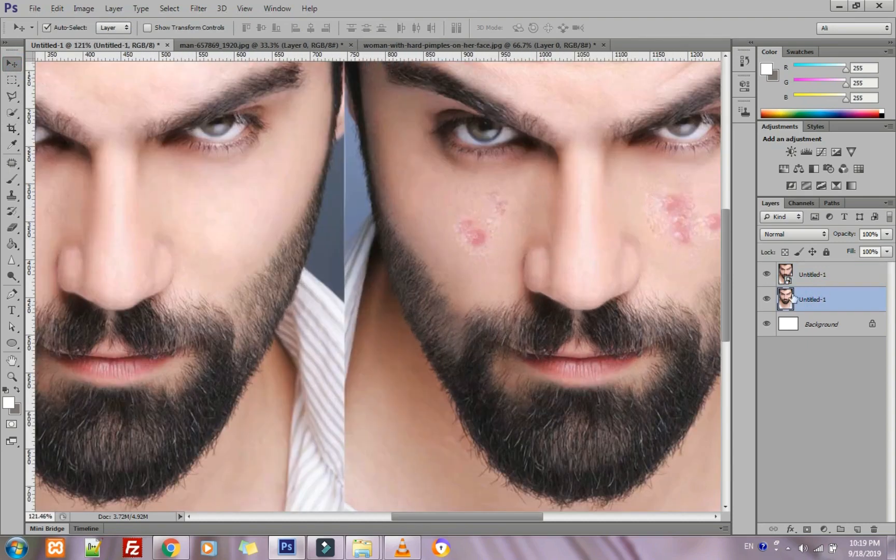
pyautogui.scroll(-2, 136, 204)
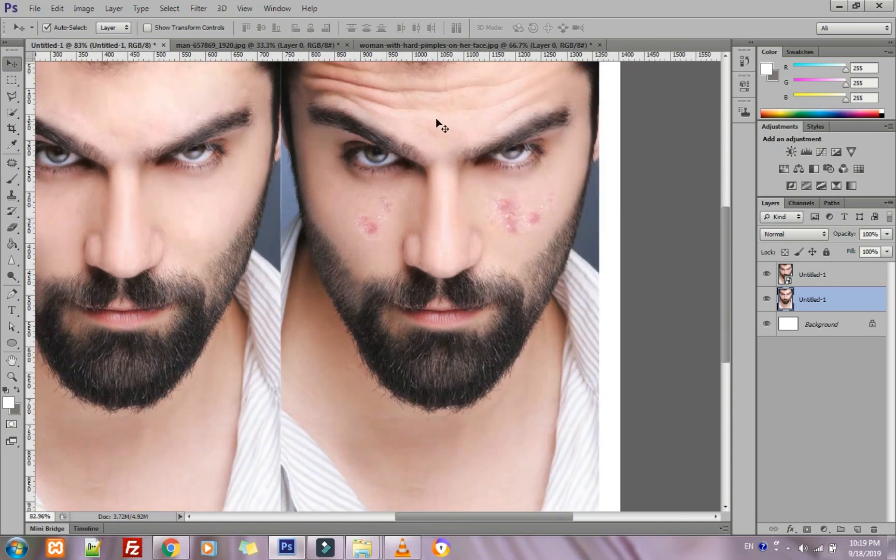
pyautogui.scroll(-1, 132, 202)
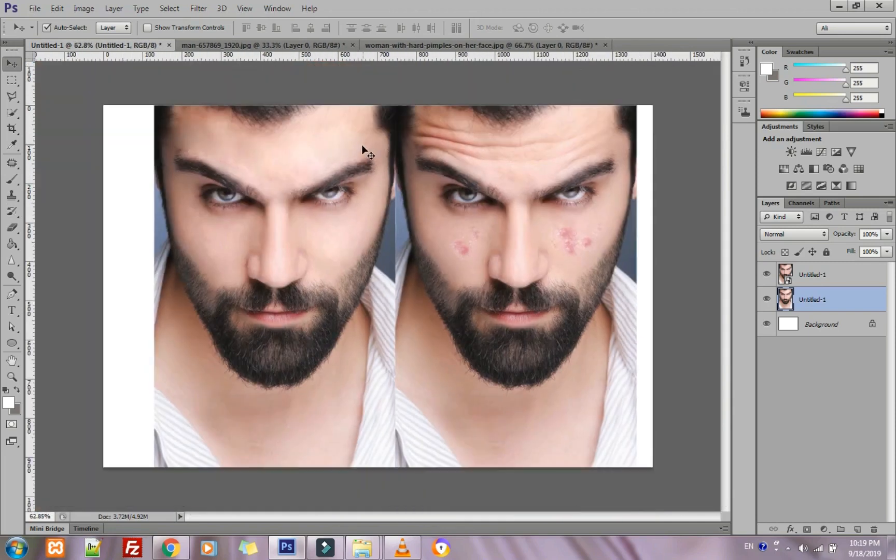
pyautogui.scroll(-1, 374, 207)
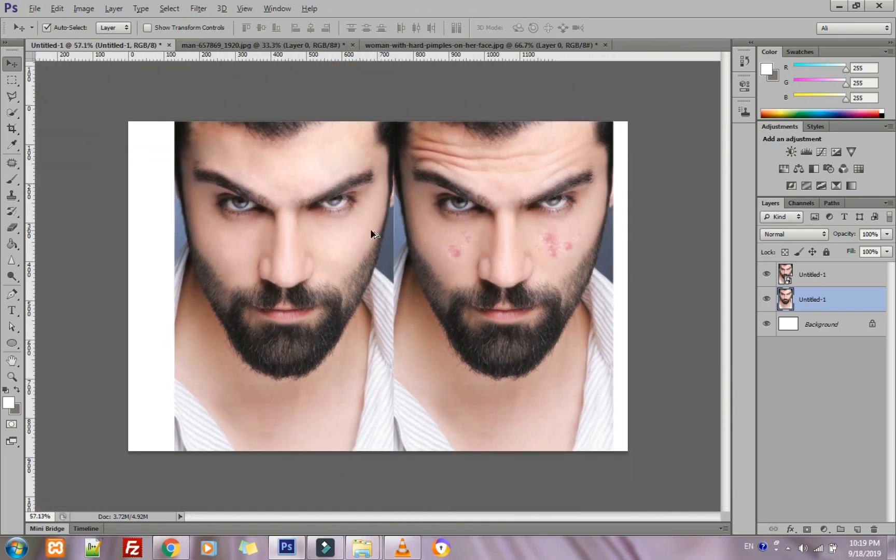
pyautogui.click(17, 167)
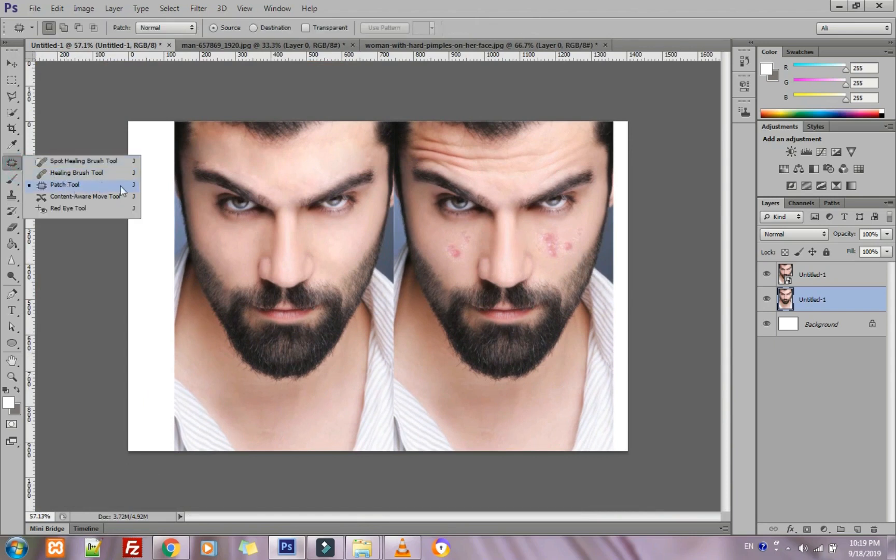
pyautogui.click(432, 209)
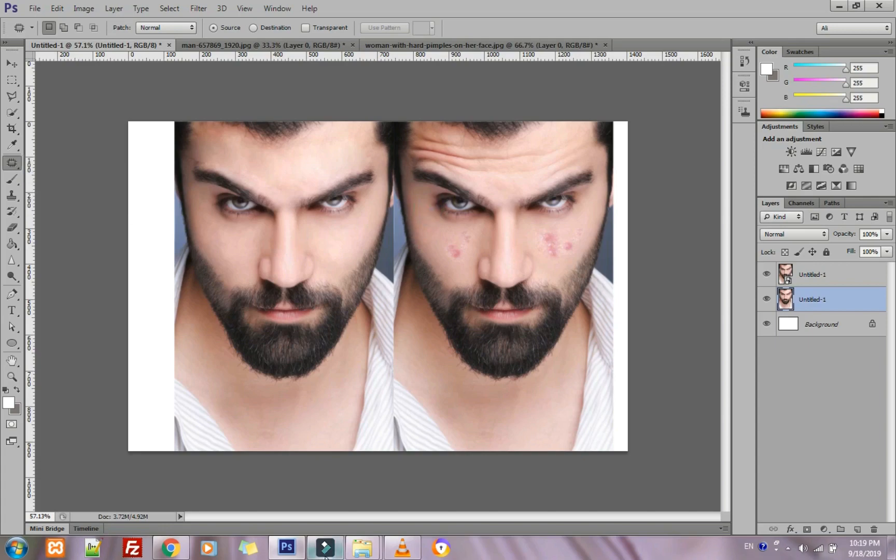
pyautogui.click(325, 549)
pyautogui.click(325, 550)
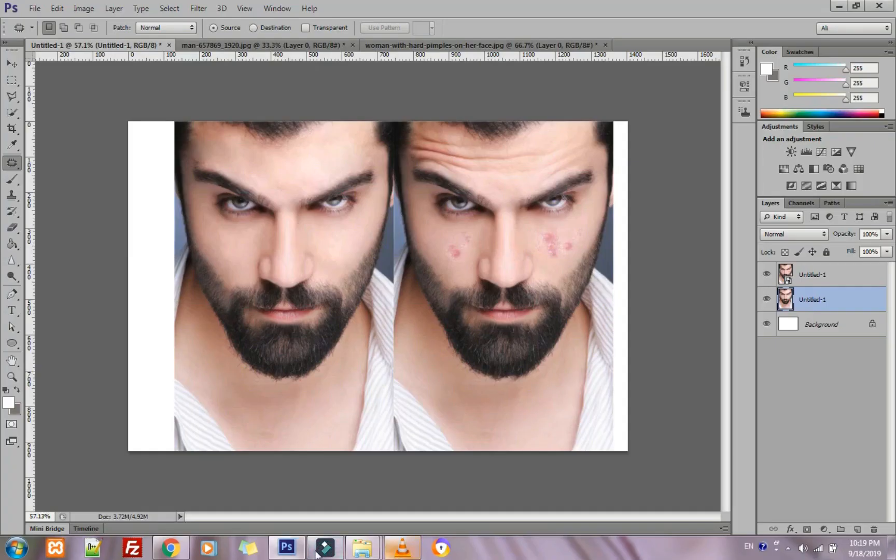